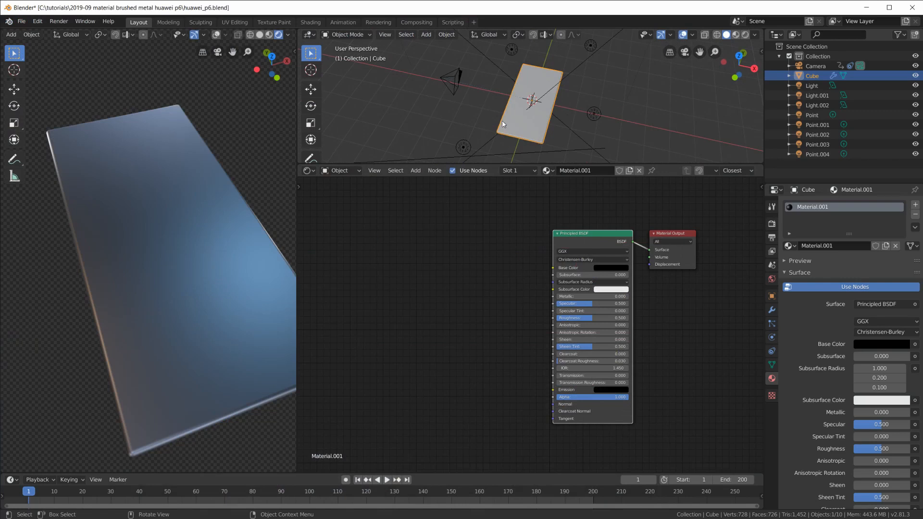
- Show the cube and its surrounding lights in top orthographic view
middle_drag(527, 110, 543, 122)
scroll(564, 83, down, 4)
key(KP_7)
- Add a Noise Texture node in the free space before the Principled BSDF
scroll(477, 338, up, 2)
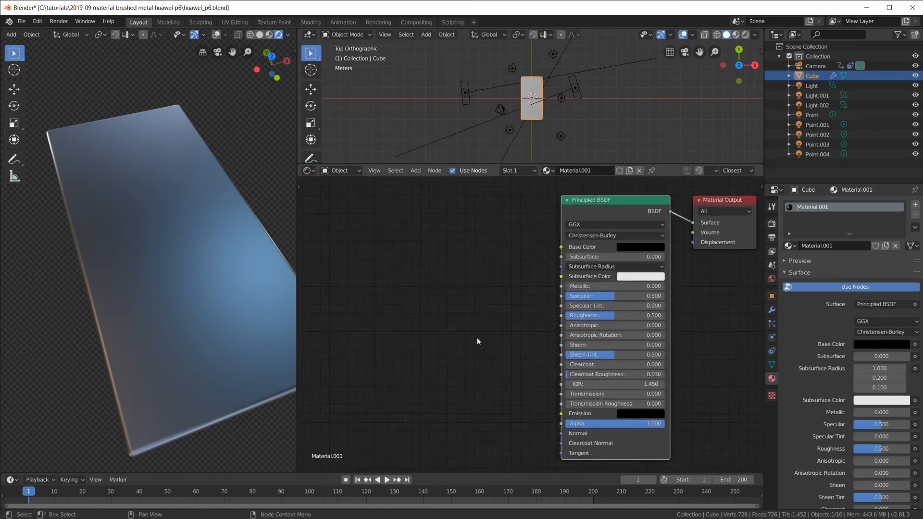
scroll(489, 328, down, 1)
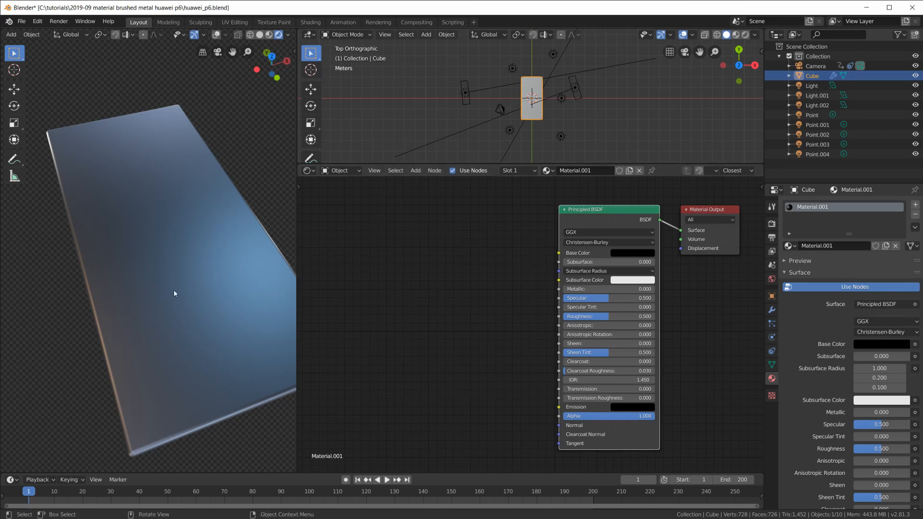
scroll(537, 258, down, 4)
middle_drag(543, 267, 618, 263)
scroll(432, 281, up, 3)
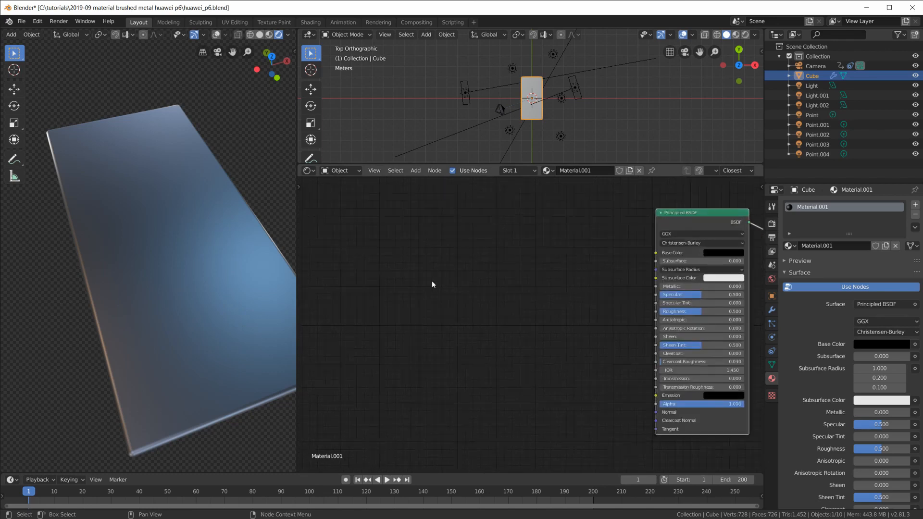
key(shift+a)
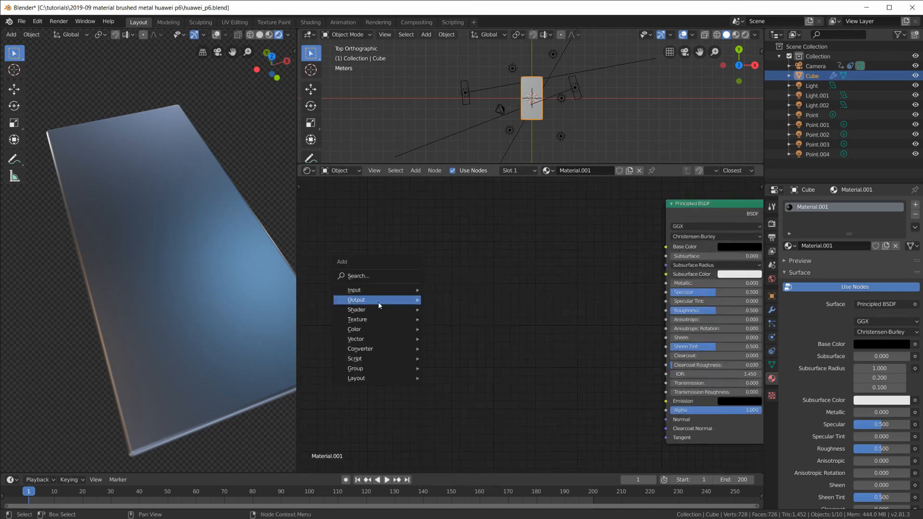
mouse_move(368, 318)
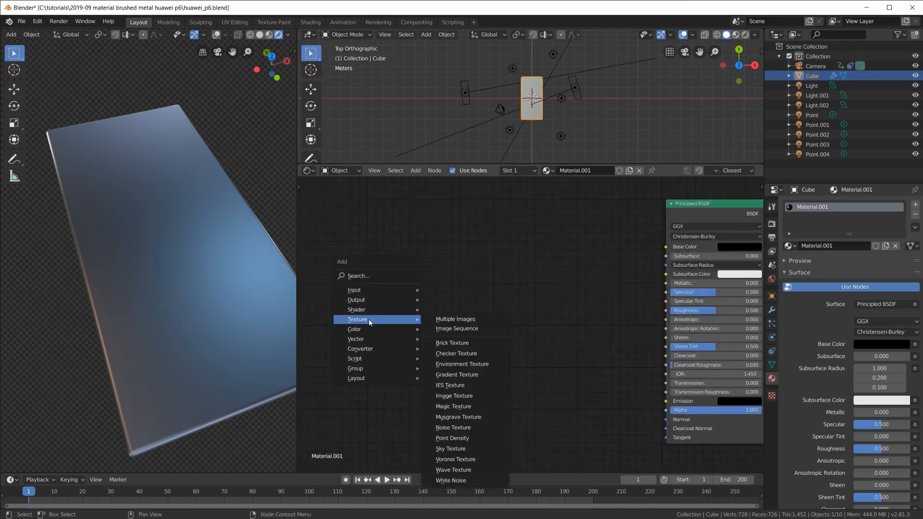
click(463, 427)
click(449, 301)
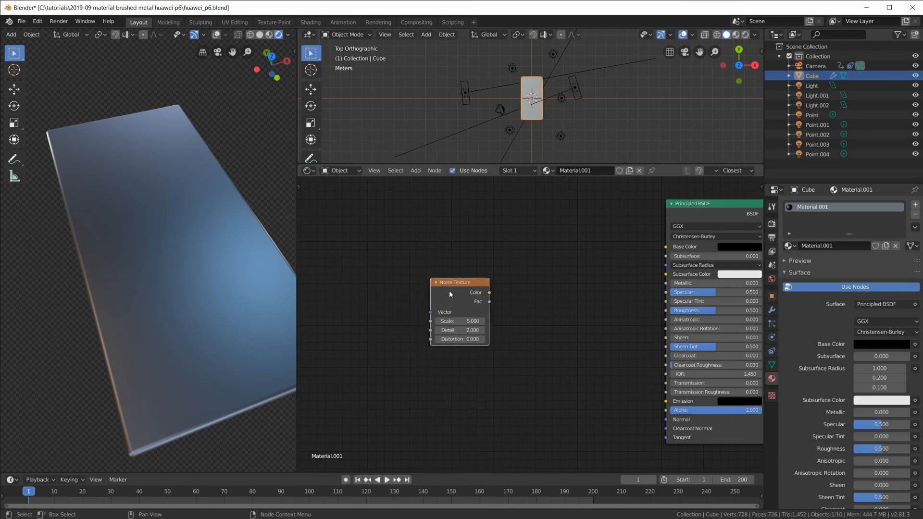
- Add Mapping and Texture Coordinate nodes feeding the Noise Texture's Vector input
key(ctrl+t)
middle_drag(410, 301, 487, 297)
scroll(455, 321, up, 4)
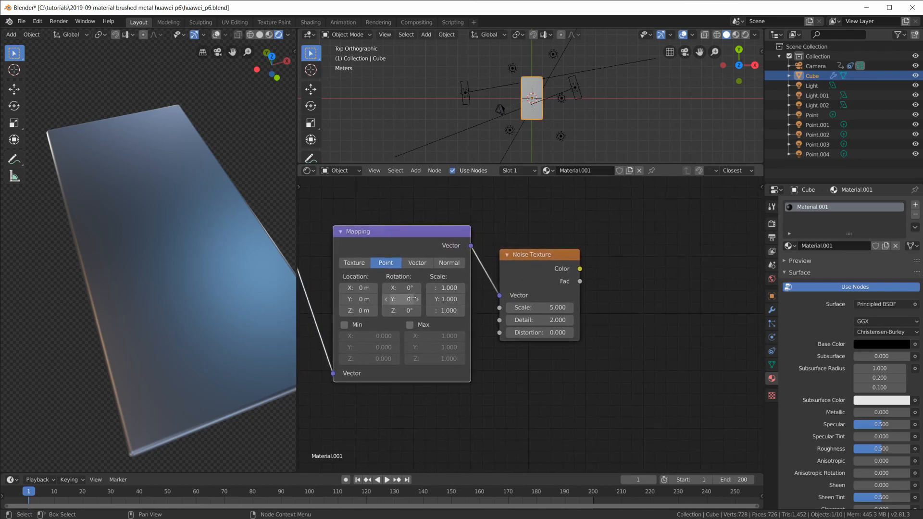
- Check the program version on the splash screen, then dismiss it
click(9, 22)
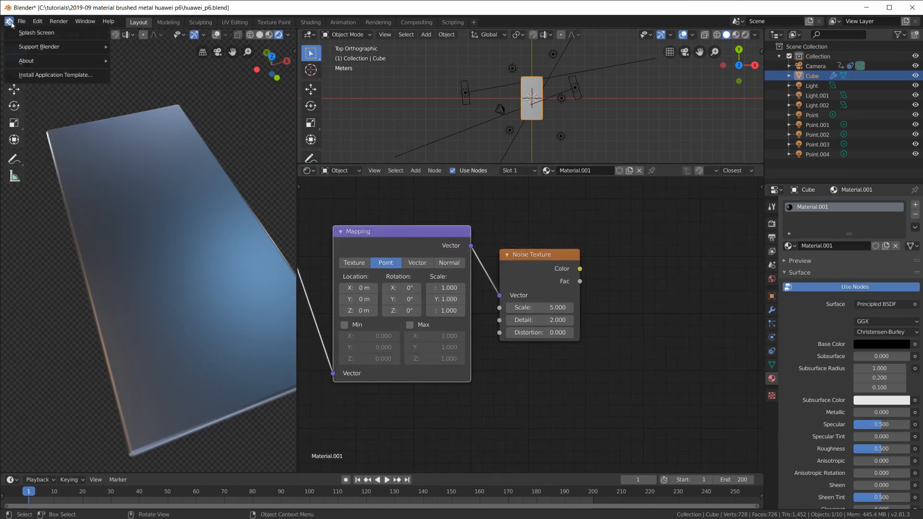
click(18, 34)
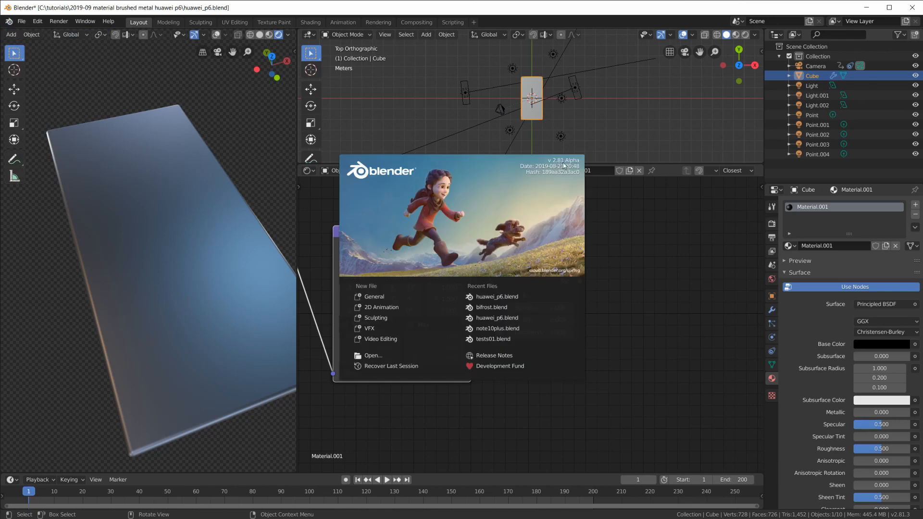
click(644, 344)
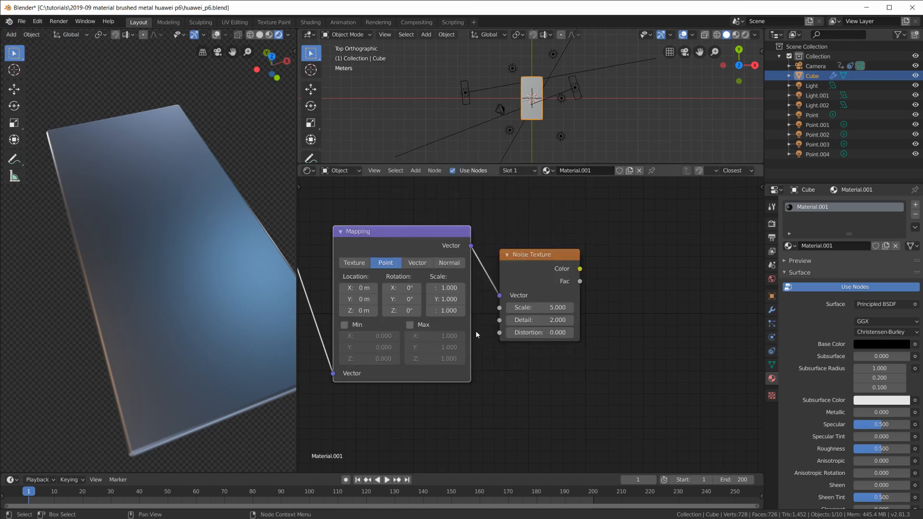
- Preview the Noise Texture's Fac output directly on the cube
ctrl+shift+click(507, 281)
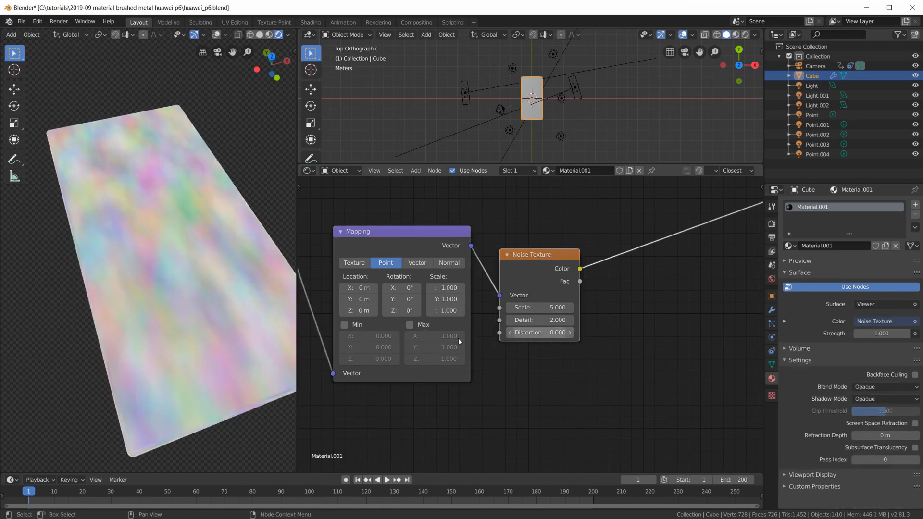
ctrl+shift+click(541, 284)
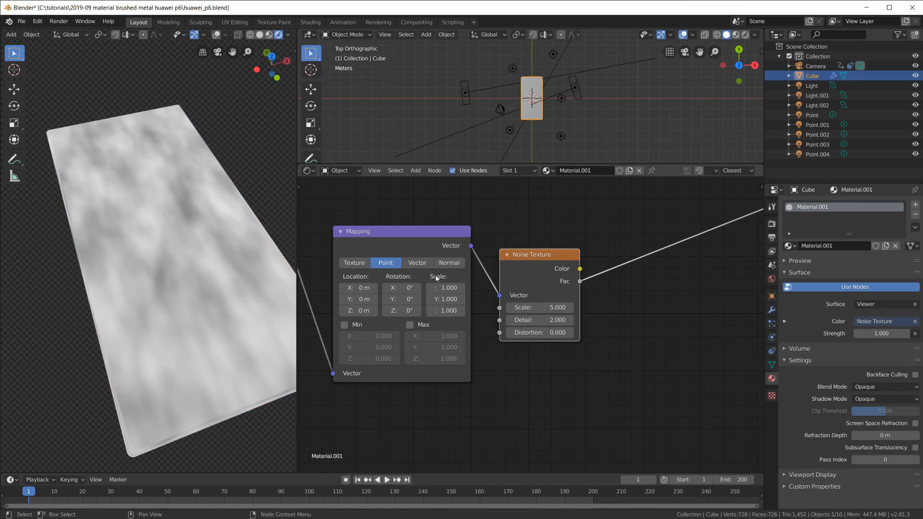
- Set the Mapping node's Y scale to 100 to stretch the noise into fine brushed streaks
scroll(436, 278, up, 2)
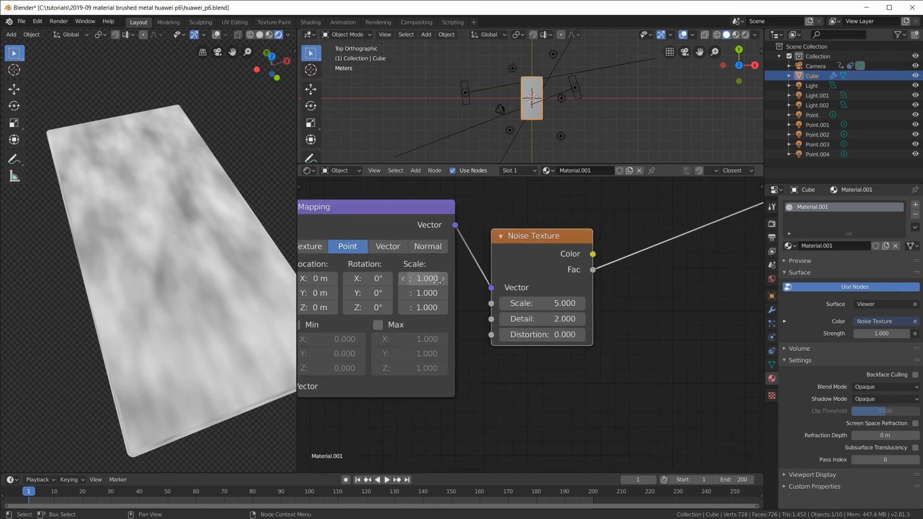
drag(426, 293, 580, 293)
click(416, 294)
text(100)
key(Return)
scroll(148, 260, up, 4)
scroll(148, 260, down, 3)
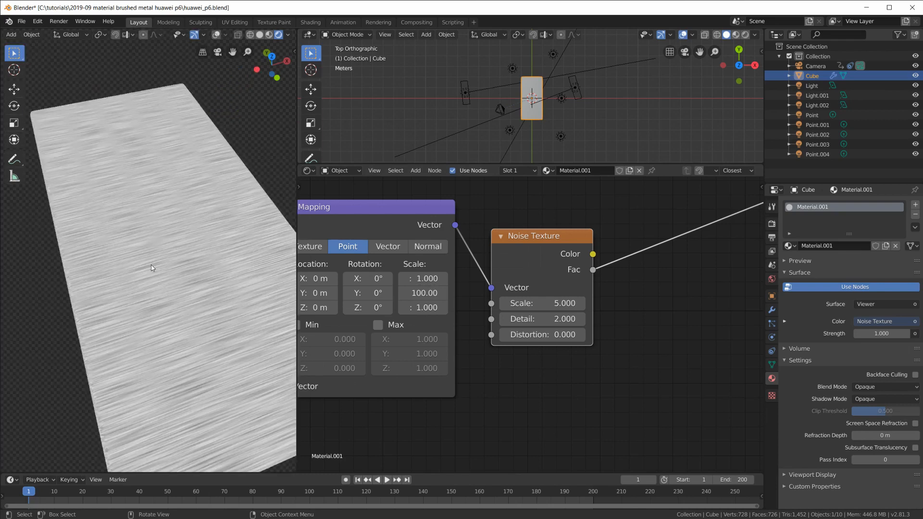
scroll(148, 259, up, 1)
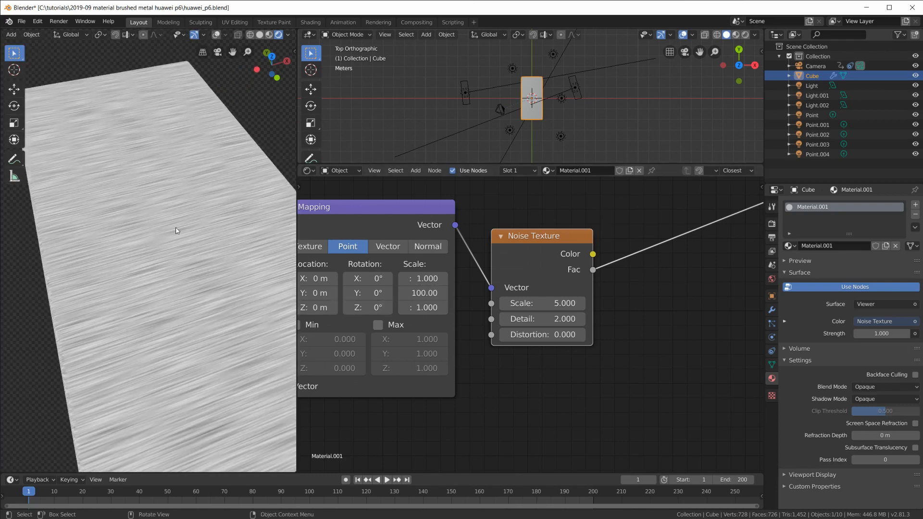
middle_drag(220, 245, 219, 226)
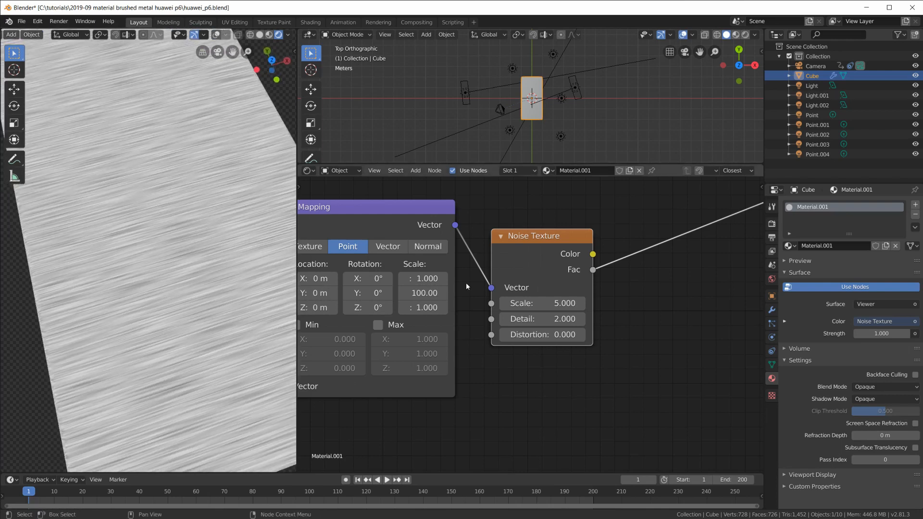
- Reduce the Mapping node's X scale to 0.320 to lengthen the streaks
drag(425, 278, 385, 279)
scroll(40, 245, down, 3)
mouse_move(160, 252)
middle_down()
mouse_move(179, 230)
mouse_move(177, 244)
middle_up()
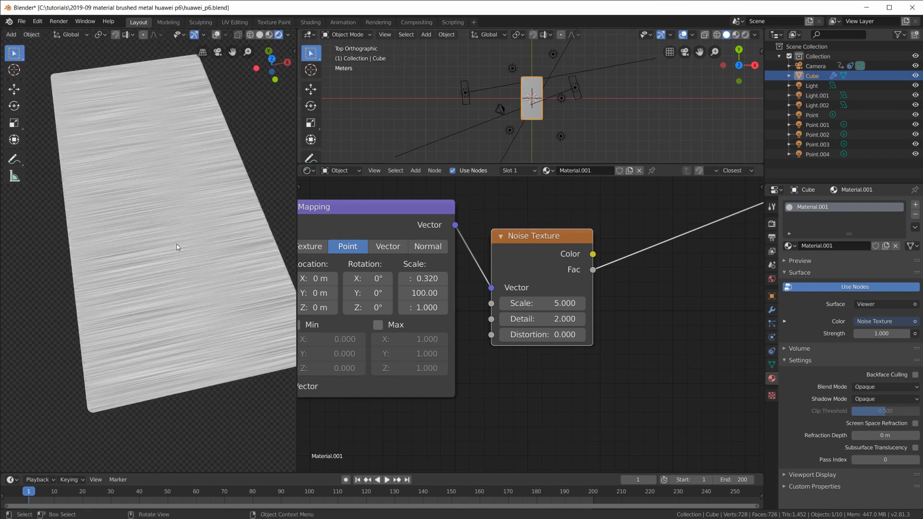
mouse_move(196, 308)
middle_down()
mouse_move(184, 295)
mouse_move(204, 318)
middle_up()
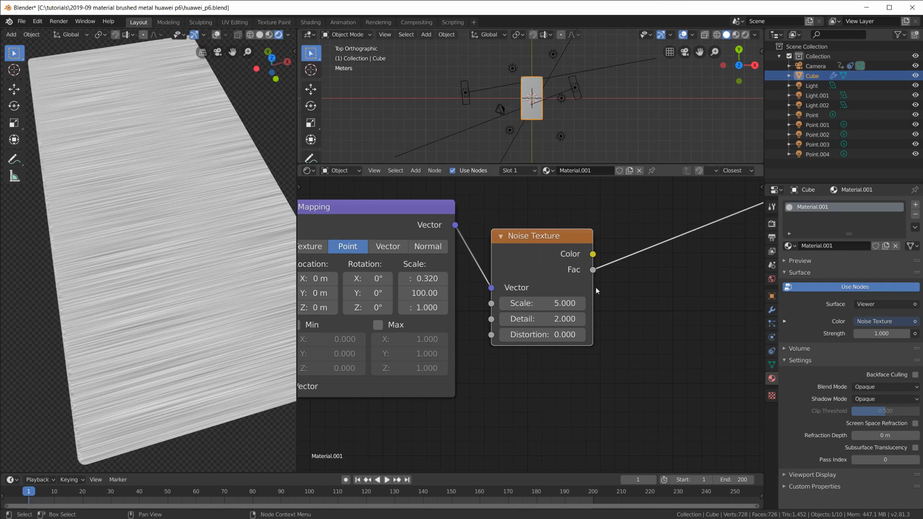
- Connect the Noise Texture's Fac output to the Principled BSDF's Base Color
scroll(671, 323, down, 4)
scroll(195, 302, up, 4)
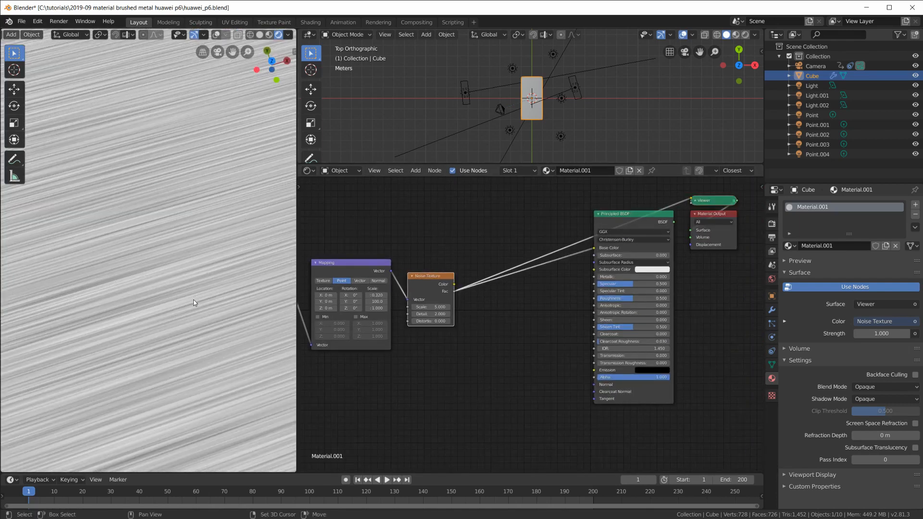
scroll(194, 299, down, 2)
- Set the Noise Texture's Detail to 3.700 and its Distortion to 2.310
scroll(512, 322, up, 8)
middle_drag(447, 330, 562, 348)
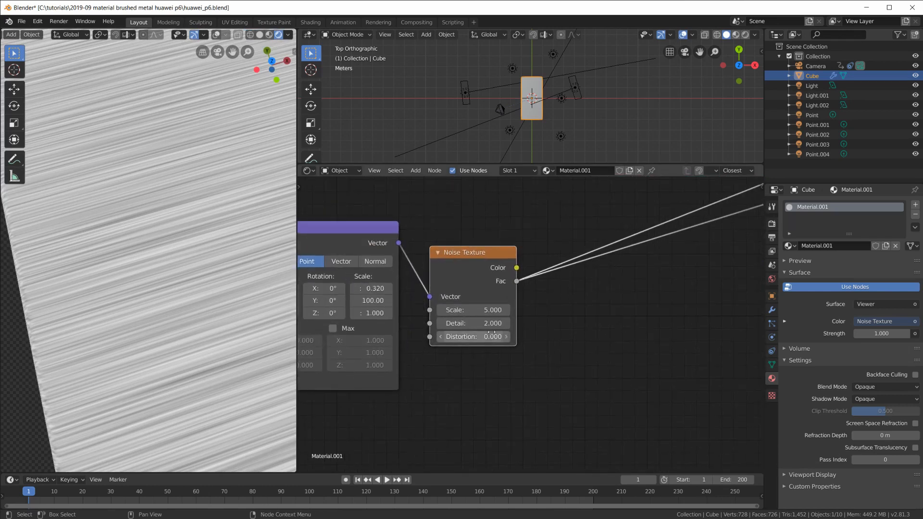
mouse_move(480, 328)
mouse_down()
mouse_move(495, 327)
mouse_move(473, 323)
mouse_move(480, 336)
mouse_move(509, 336)
mouse_up()
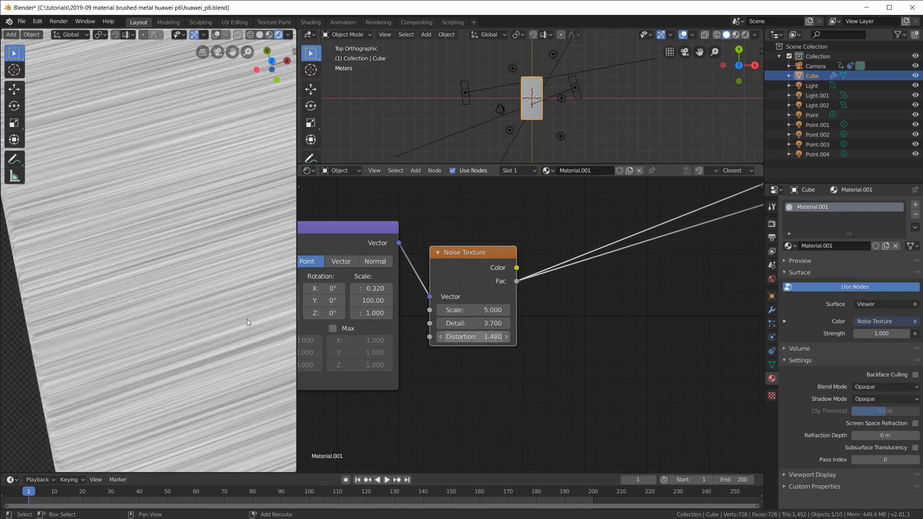
scroll(211, 302, down, 5)
scroll(208, 284, up, 3)
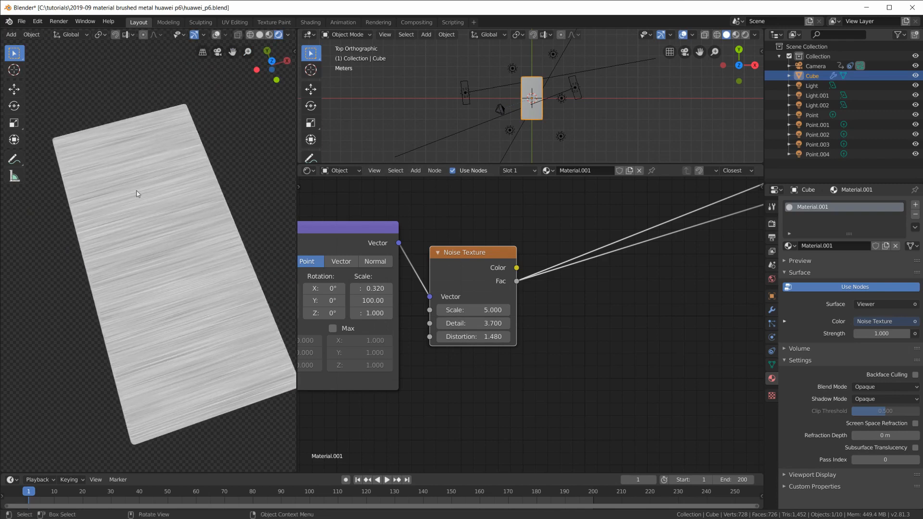
scroll(210, 303, up, 4)
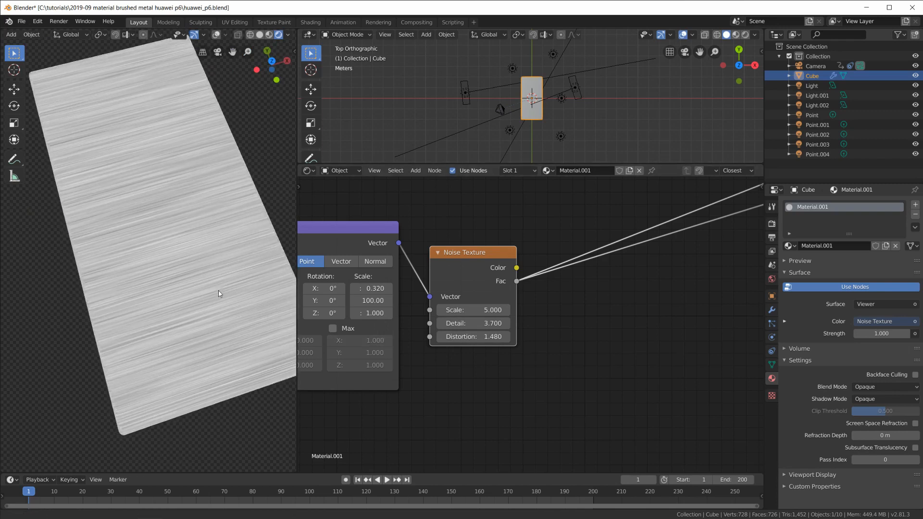
drag(481, 336, 500, 337)
scroll(207, 283, down, 2)
scroll(206, 282, up, 1)
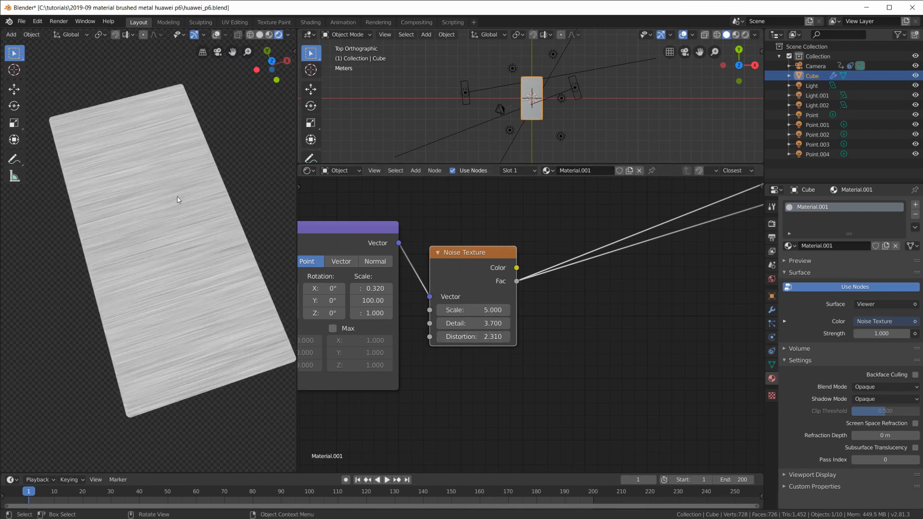
- Switch the material output from the noise preview back to the Principled BSDF shader
scroll(656, 295, down, 7)
middle_drag(656, 295, 547, 299)
ctrl+shift+click(600, 216)
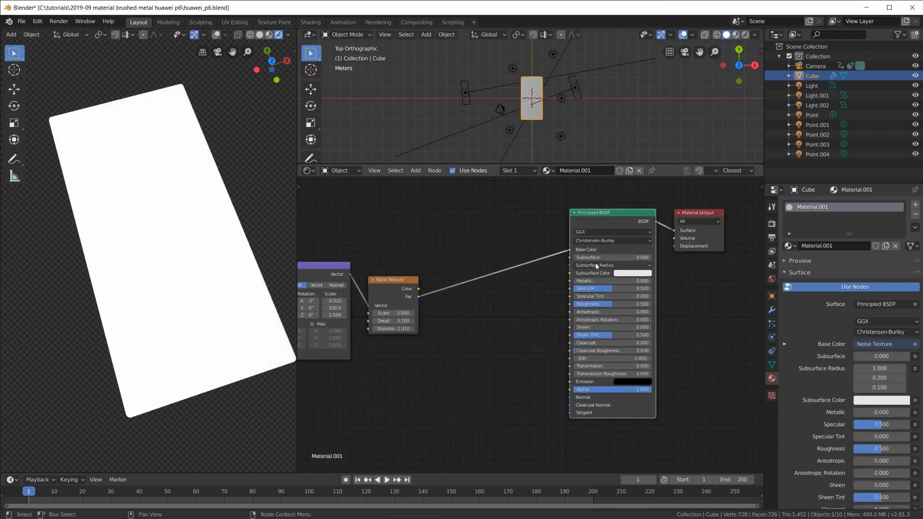
- Insert a ColorRamp node on the link between the Noise Texture and the Base Color
scroll(598, 226, up, 2)
middle_drag(600, 227, 615, 257)
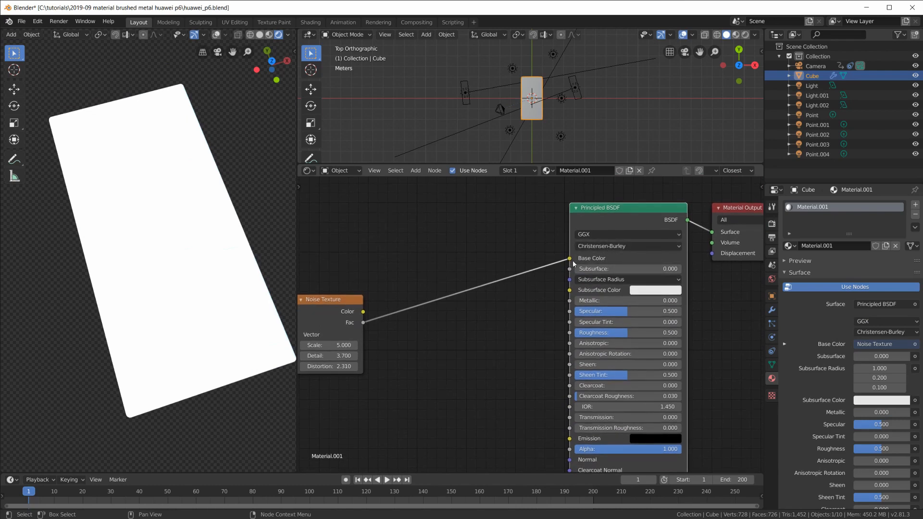
key(shift+a)
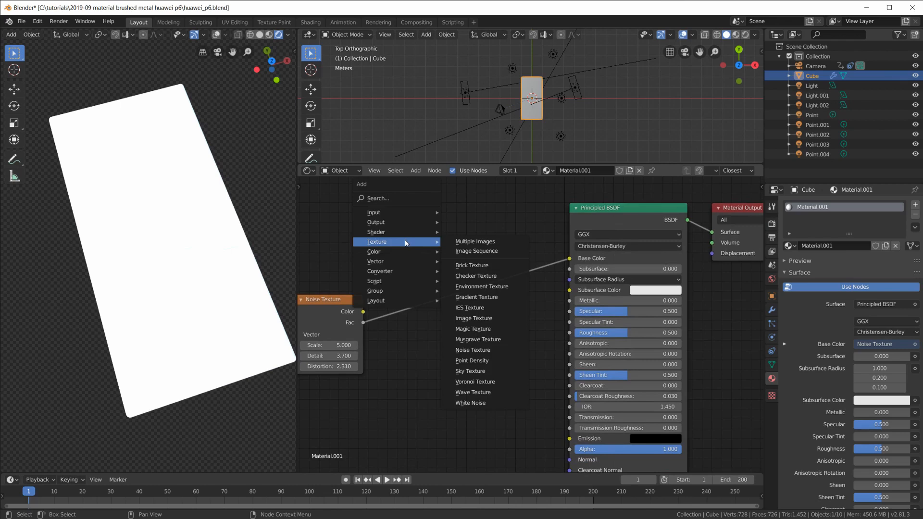
mouse_move(403, 272)
click(478, 292)
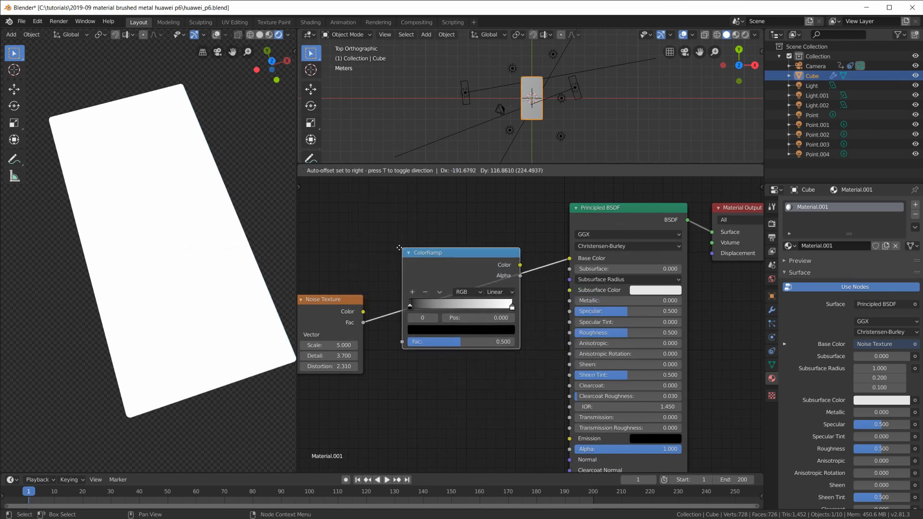
click(415, 311)
- Raise the Principled BSDF's Metallic value to 0.487
scroll(397, 308, up, 1)
drag(596, 296, 642, 296)
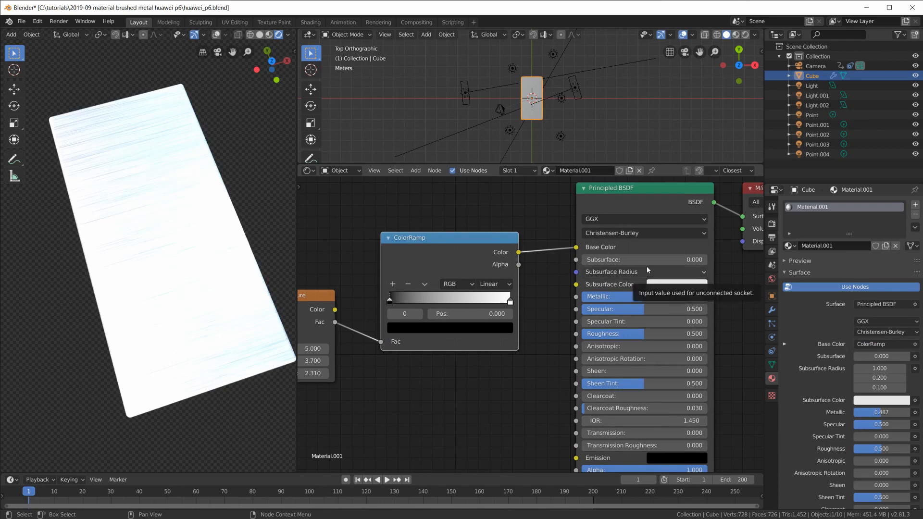
- Move the ColorRamp's black stop inward to strengthen the streak contrast
scroll(647, 266, down, 2)
scroll(389, 306, up, 3)
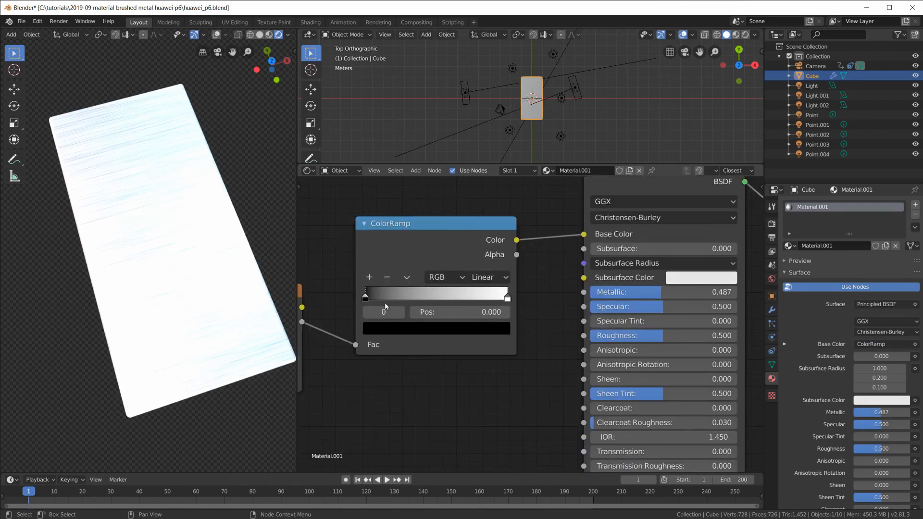
drag(366, 297, 393, 297)
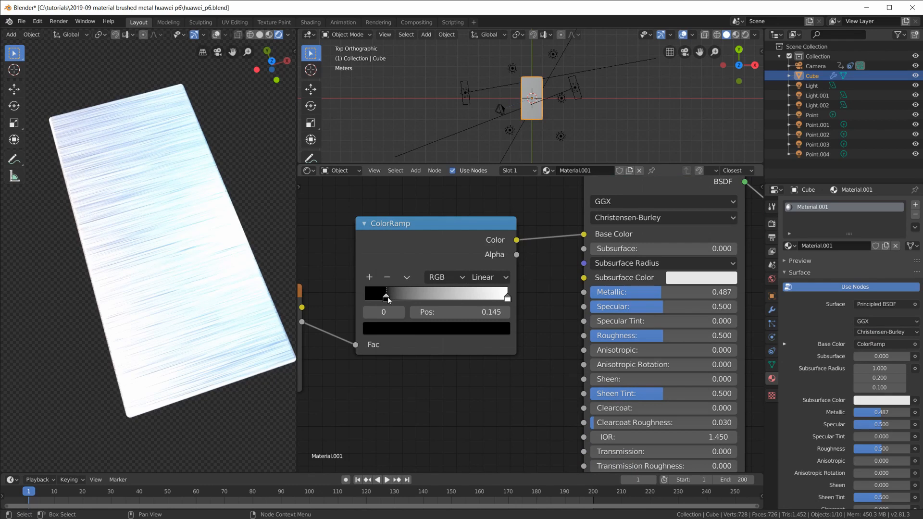
- Darken the ColorRamp's white stop to a dark grey with a value (V) of 0.253
click(504, 297)
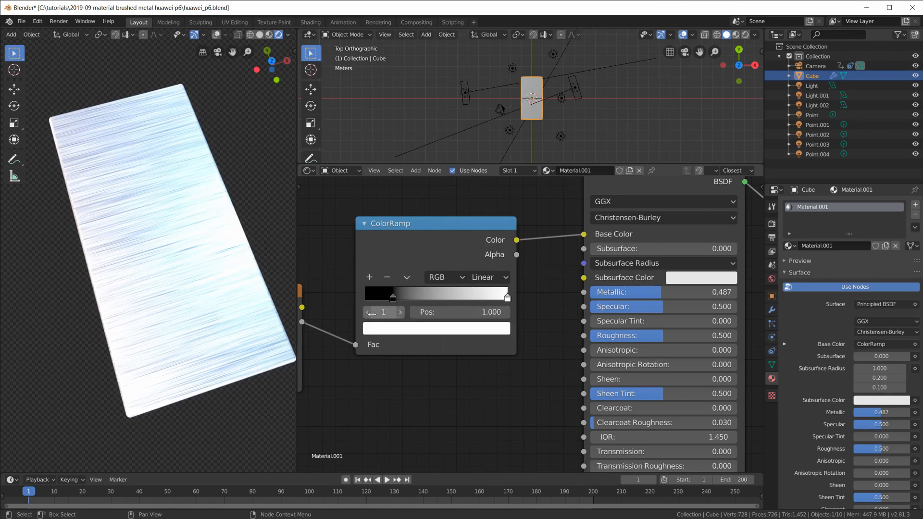
click(452, 330)
drag(477, 223, 479, 212)
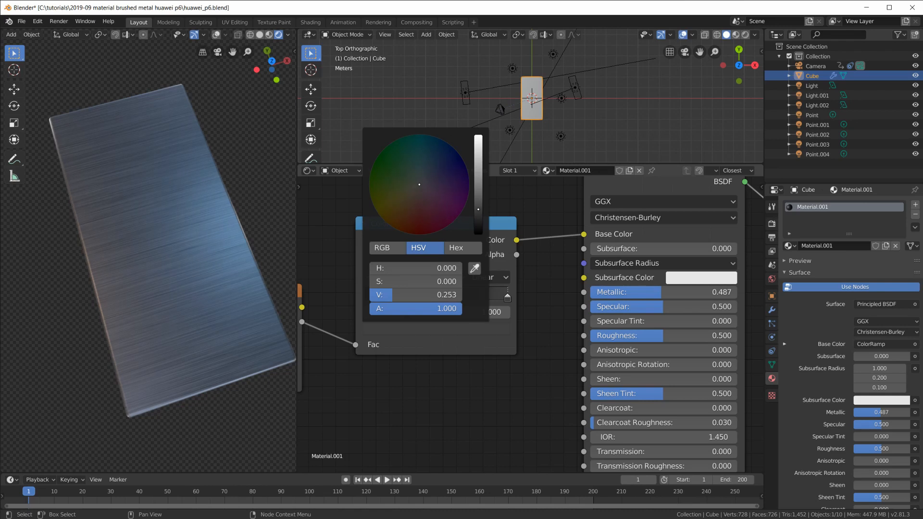
mouse_move(191, 307)
middle_down()
mouse_move(189, 273)
mouse_move(189, 337)
mouse_move(189, 290)
mouse_move(196, 336)
mouse_move(196, 284)
mouse_move(206, 284)
middle_up()
scroll(191, 299, up, 4)
scroll(192, 311, down, 3)
scroll(192, 310, up, 2)
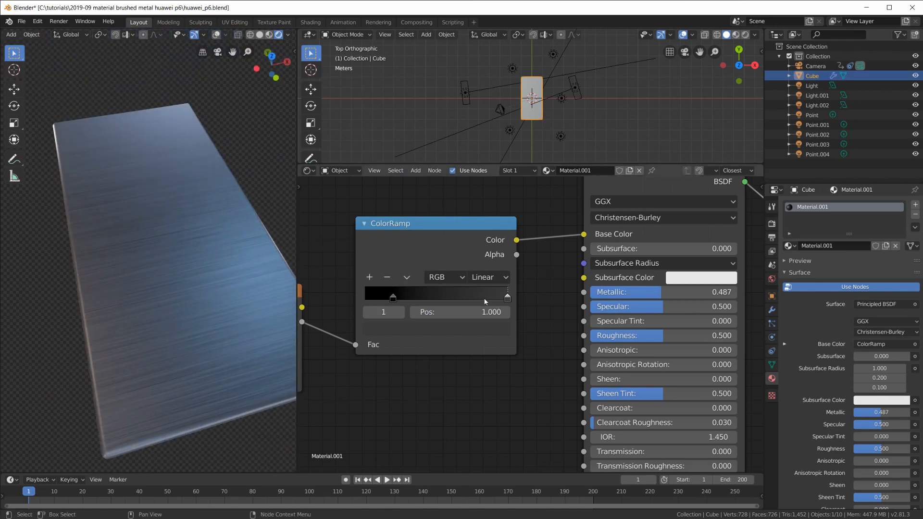
- Rearrange the ColorRamp, Noise Texture, Mapping and Texture Coordinate nodes into a tidy row before the Principled BSDF
scroll(482, 298, down, 9)
middle_drag(549, 326, 622, 283)
drag(571, 232, 574, 210)
drag(472, 262, 475, 223)
drag(384, 252, 384, 219)
drag(315, 258, 312, 280)
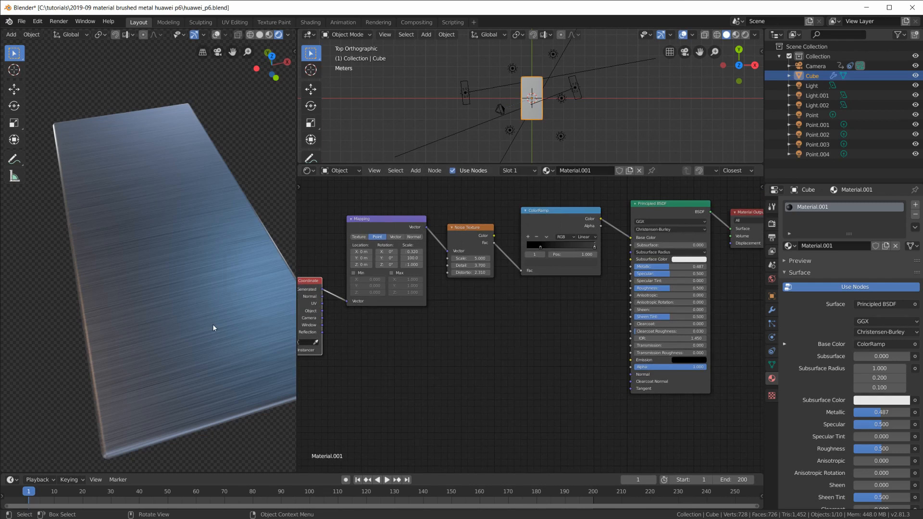
- Raise the Principled BSDF's Metallic value slightly to 0.505
middle_drag(517, 363, 527, 352)
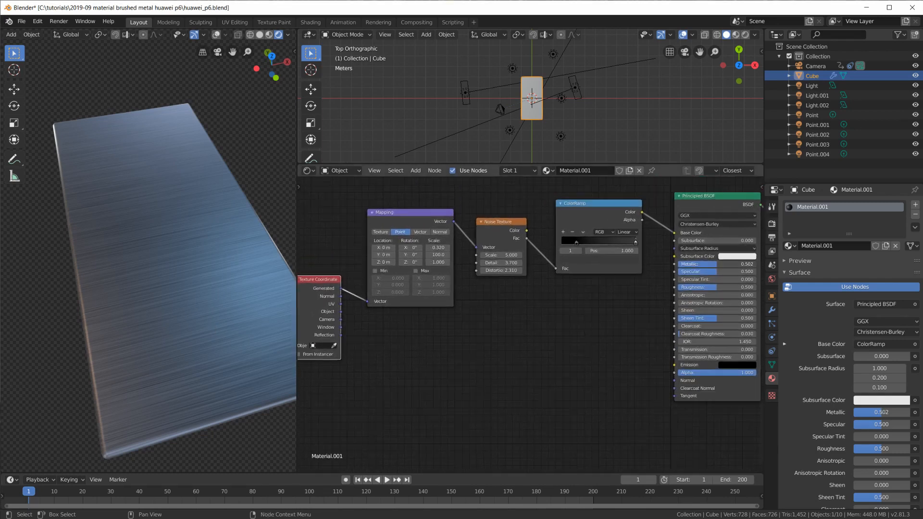
drag(717, 264, 716, 264)
- Duplicate the Mapping, Noise Texture and ColorRamp nodes below the originals and feed the new Mapping from the Texture Coordinate's Generated output
click(435, 220)
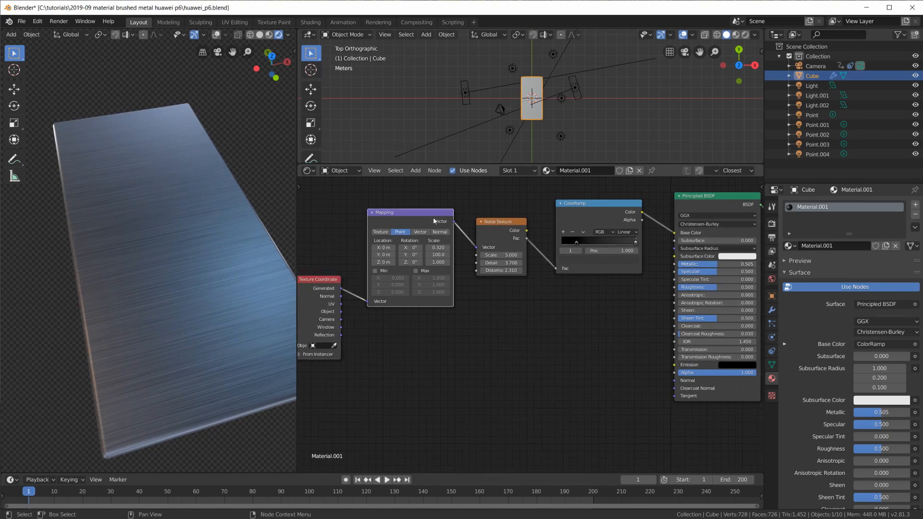
shift+click(509, 235)
shift+click(589, 224)
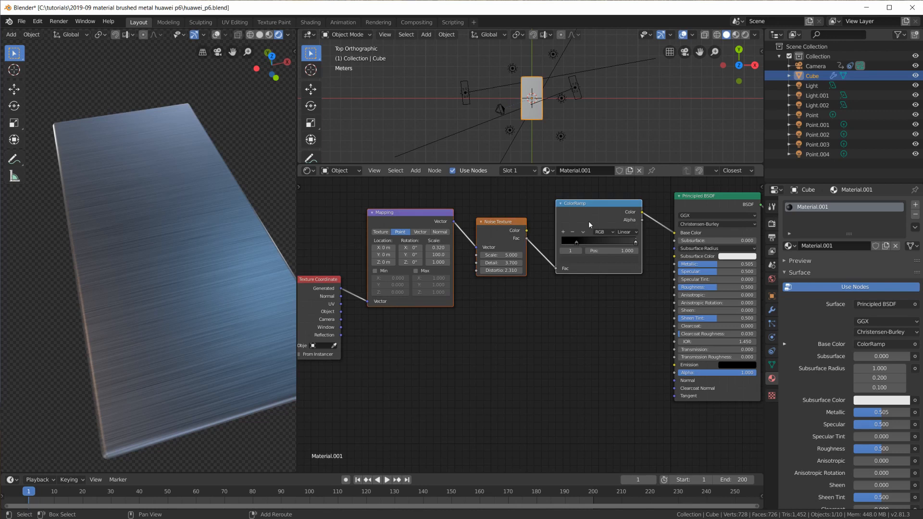
key(shift+d)
click(590, 332)
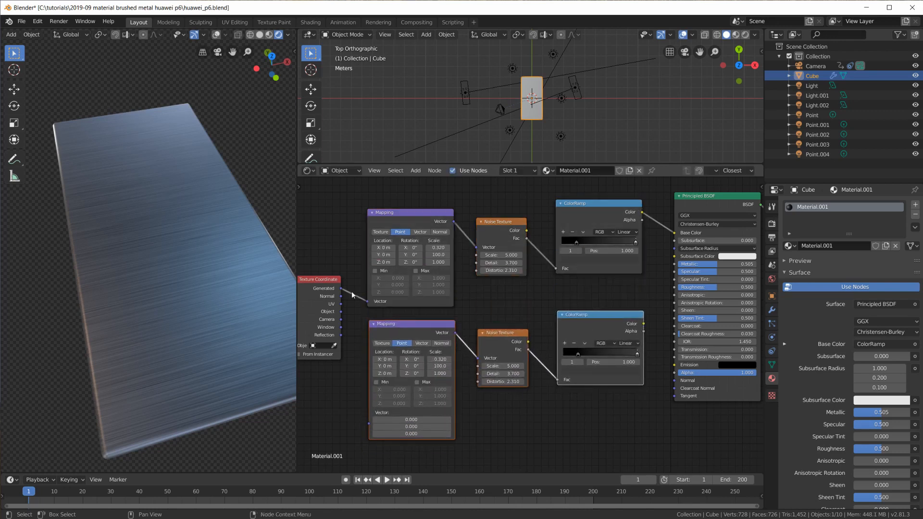
drag(341, 288, 369, 412)
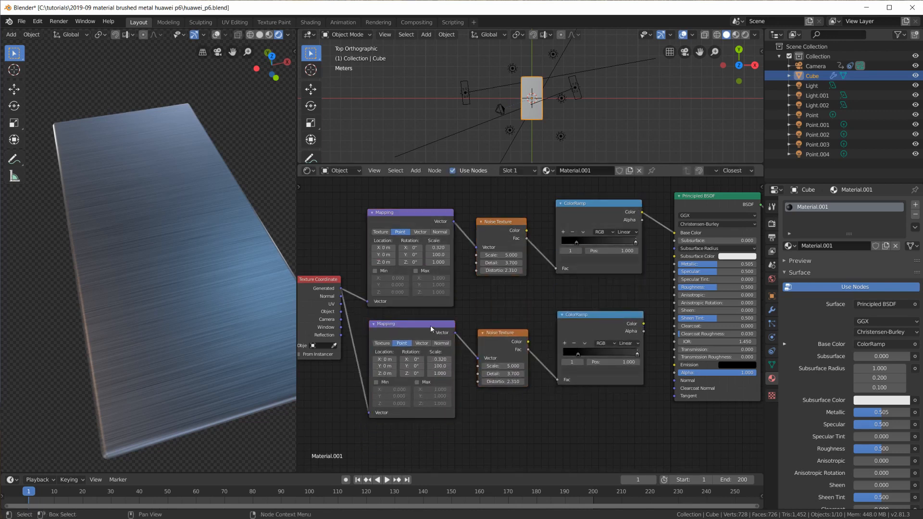
- Set the duplicated Mapping node's X, Y and Z Scale values to 1
scroll(431, 357, up, 2)
drag(401, 368, 401, 385)
text(1)
key(Return)
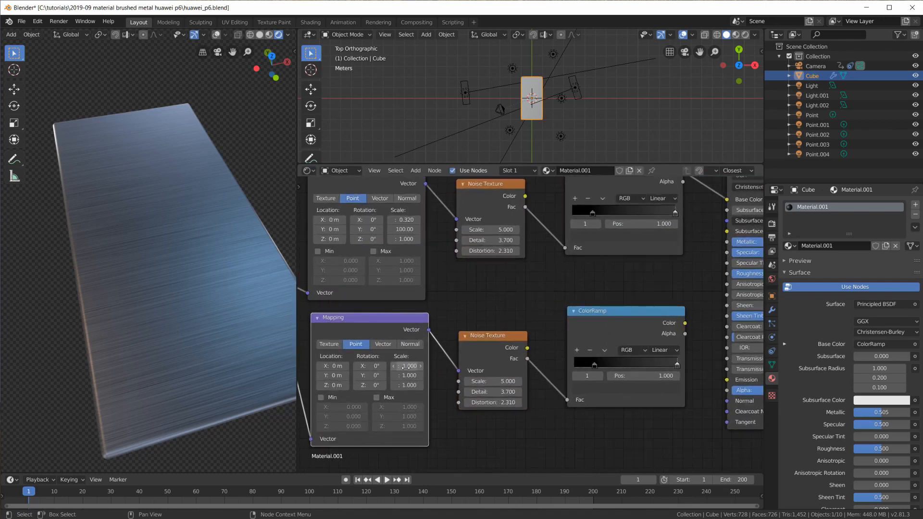
- Preview the duplicated Noise Texture on the cube and set its Scale to 4
ctrl+shift+click(502, 342)
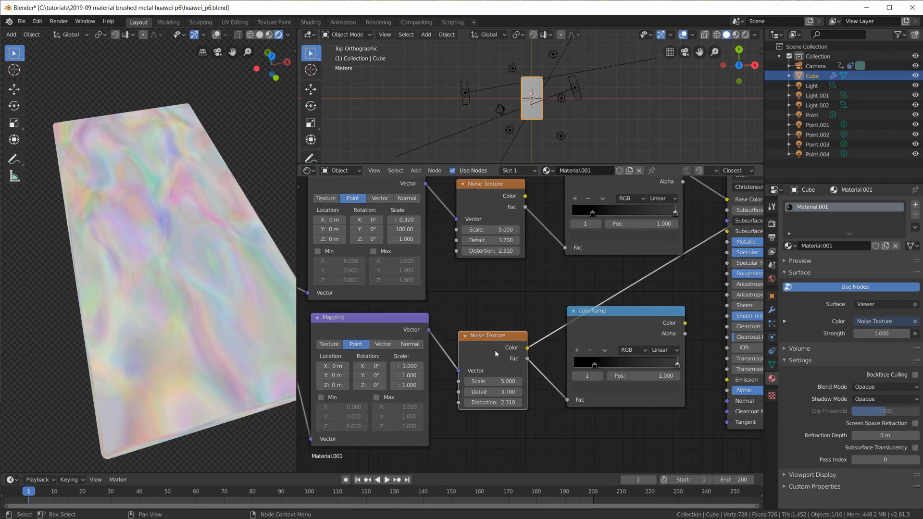
click(493, 380)
key(BackSpace)
key(BackSpace)
key(BackSpace)
text(4)
key(Return)
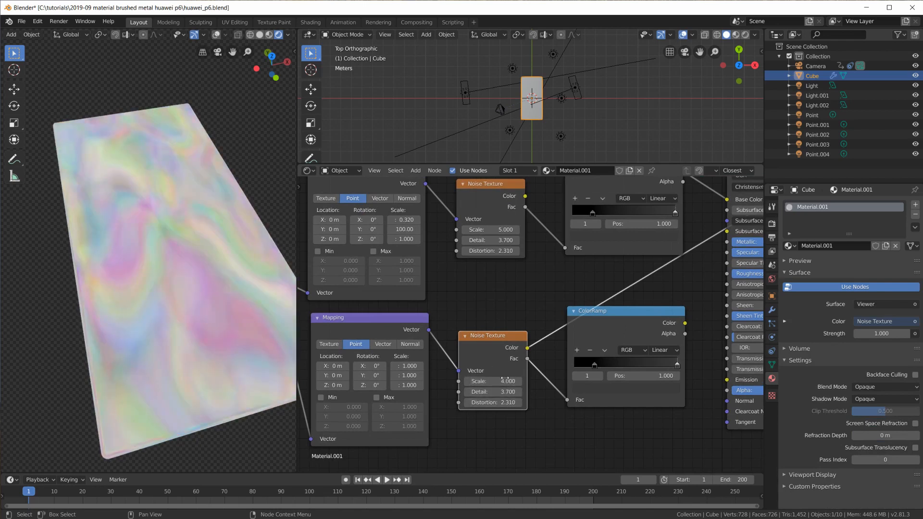
- Reset the duplicated Noise Texture's Distortion to 0 and lower its Scale to 3.1
key(BackSpace)
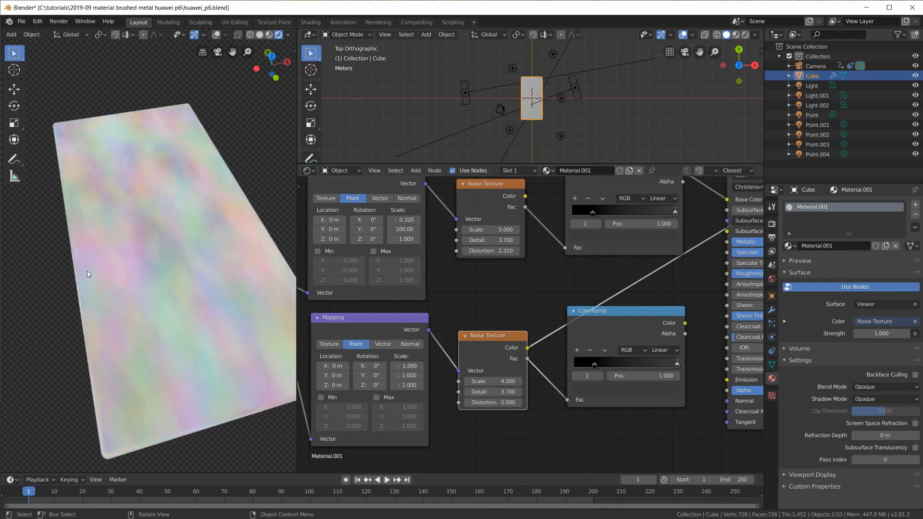
drag(495, 381, 479, 381)
- Reposition the duplicated ColorRamp between its Noise Texture and the Principled BSDF
drag(645, 322, 641, 331)
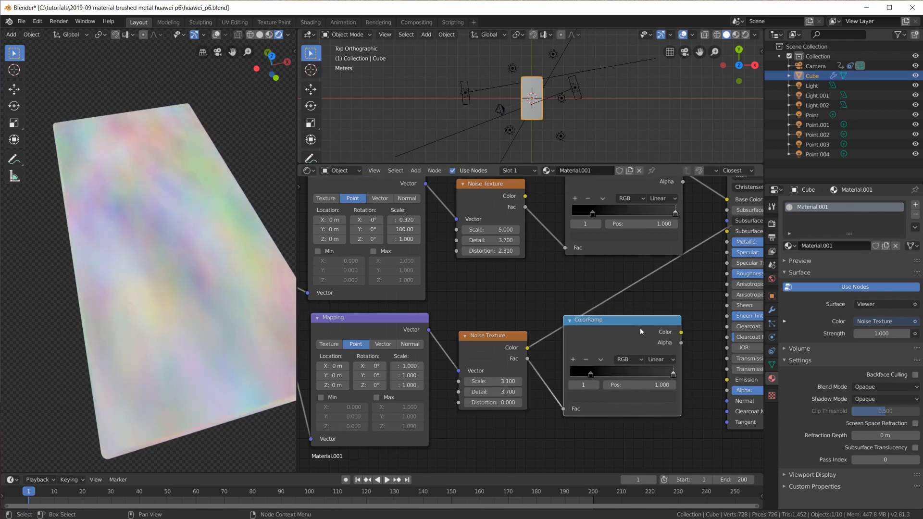
middle_drag(656, 325, 517, 329)
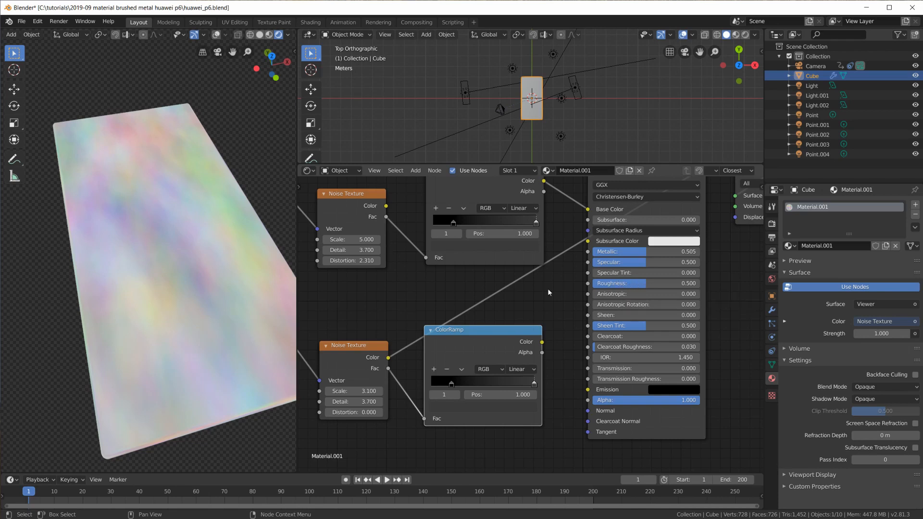
key(g)
click(641, 296)
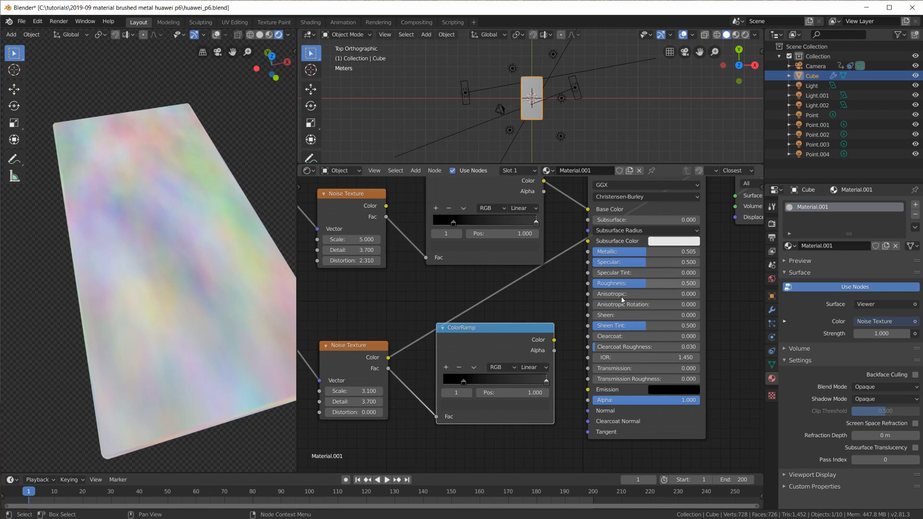
- Move the lower ColorRamp's black stop to position 0 and set its R, G and B values to 0.3
scroll(531, 336, up, 2)
click(420, 397)
drag(445, 361, 427, 367)
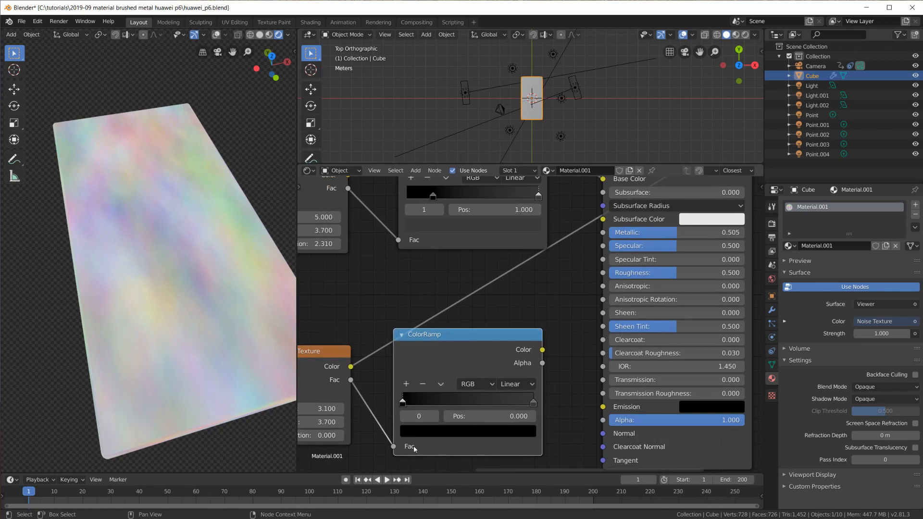
click(446, 432)
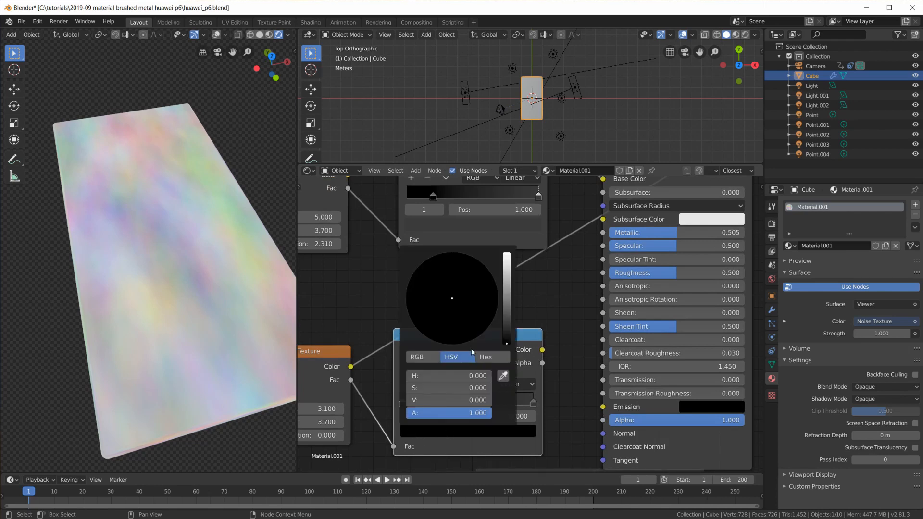
click(422, 359)
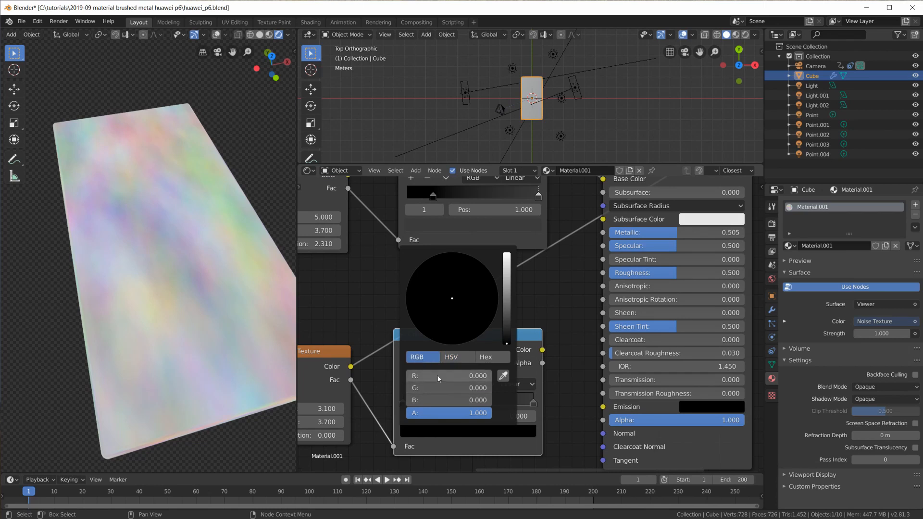
drag(436, 375, 436, 399)
text(.3)
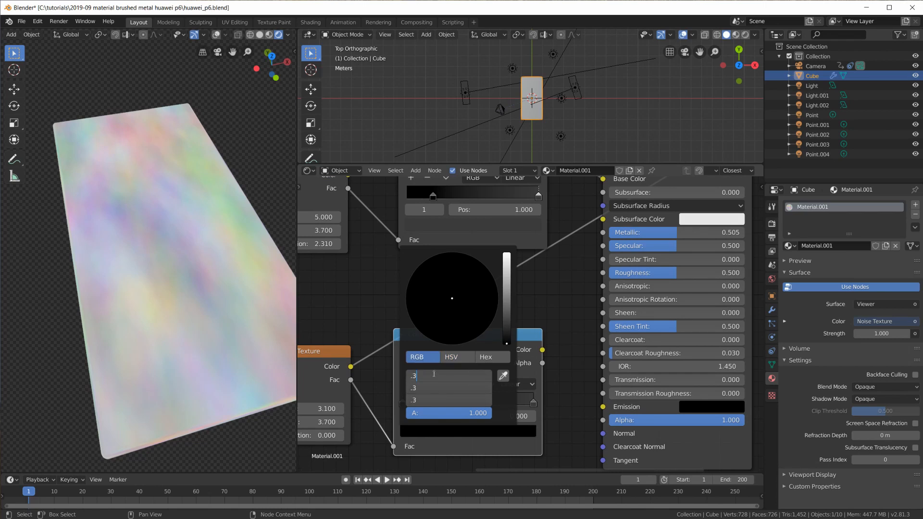
key(Return)
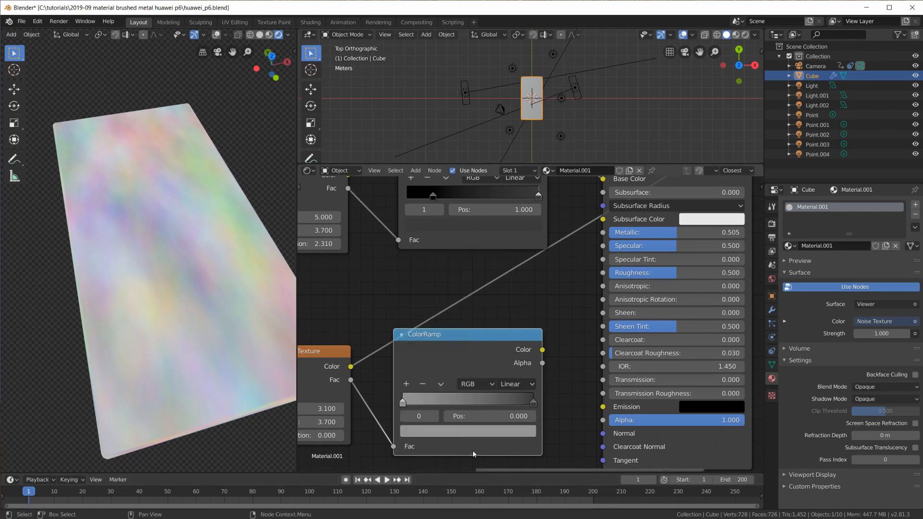
- Set the R, G and B values of the lower ColorRamp's end stop at position 1 to 0.5
click(474, 431)
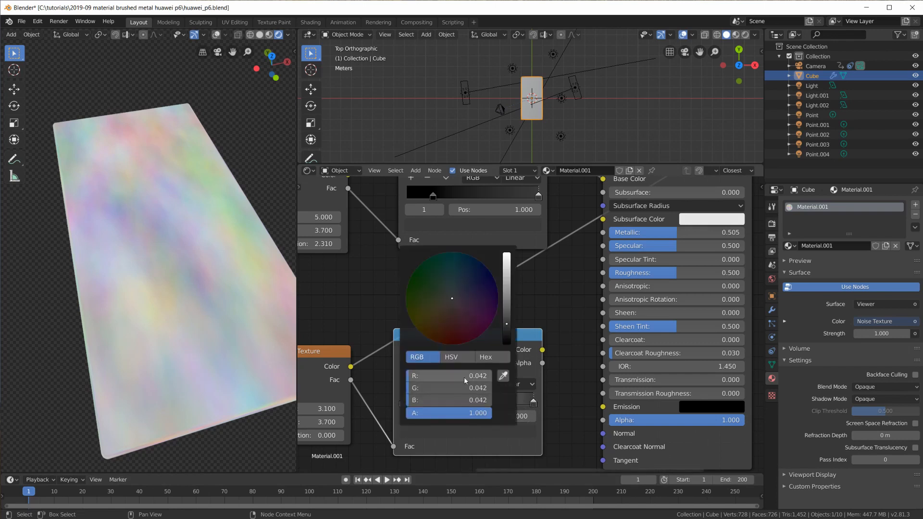
drag(443, 400, 443, 376)
text(.5)
key(Return)
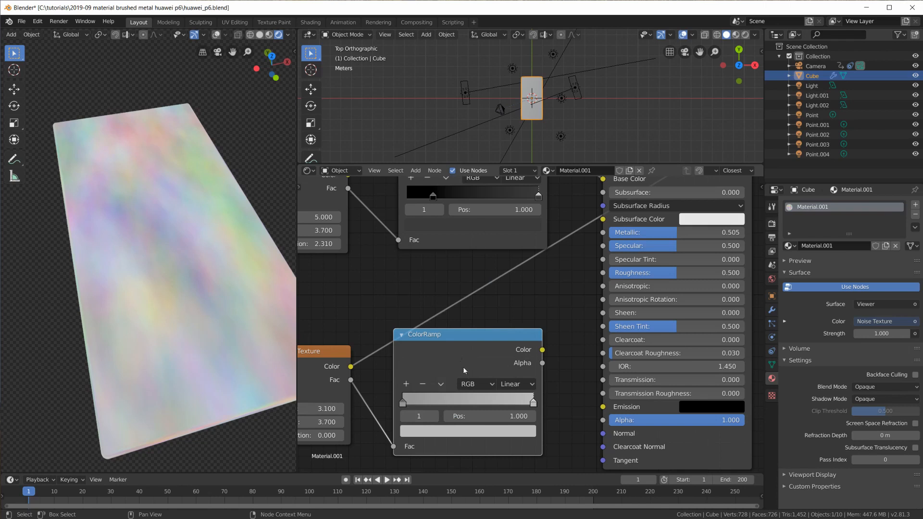
- Connect the lower ColorRamp's Color output to the Principled BSDF's Roughness and preview the full shader on the cube
scroll(454, 332, down, 2)
mouse_move(501, 376)
mouse_down()
mouse_move(579, 322)
mouse_move(549, 315)
mouse_up()
ctrl+shift+click(584, 202)
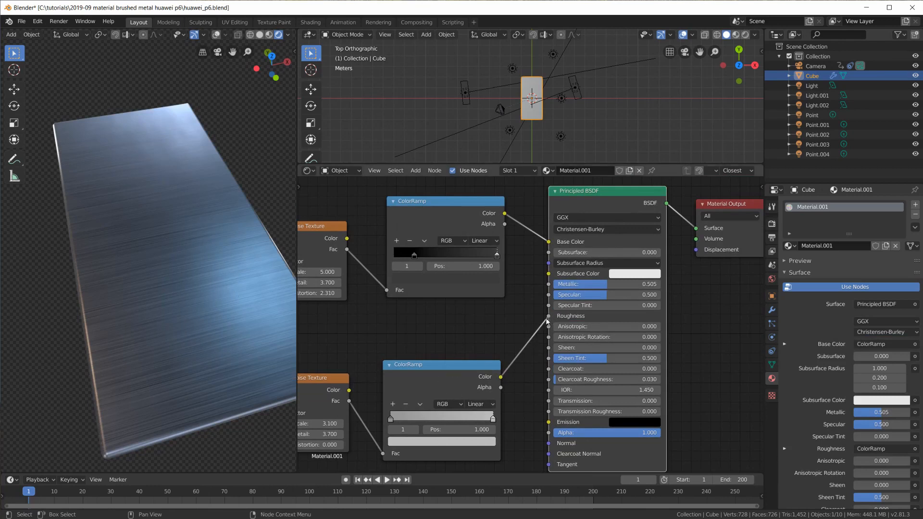
- Detach the ColorRamp from the Roughness input to compare the cube's reflections, and reconnect it
drag(548, 316, 512, 321)
mouse_move(250, 312)
middle_down()
mouse_move(246, 331)
mouse_move(243, 275)
middle_up()
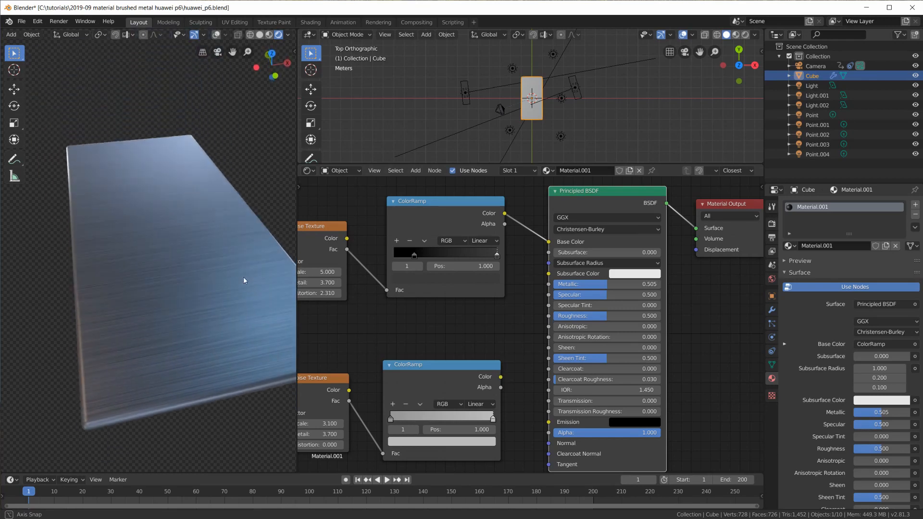
drag(500, 377, 548, 315)
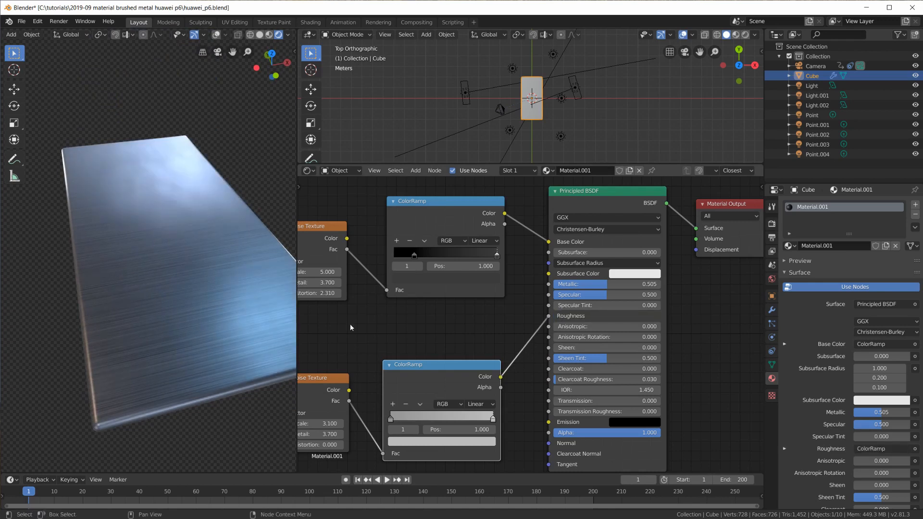
- Lower the Scale of the Noise Texture driving the roughness to 2.36 and check the cube's reflections
drag(450, 373, 450, 371)
mouse_move(181, 225)
middle_down()
mouse_move(183, 242)
mouse_move(172, 193)
mouse_move(220, 233)
mouse_move(212, 256)
mouse_move(206, 245)
middle_up()
middle_drag(450, 400, 628, 374)
drag(490, 398, 469, 398)
mouse_move(212, 238)
middle_down()
mouse_move(210, 258)
mouse_move(229, 236)
mouse_move(229, 253)
mouse_move(212, 251)
middle_up()
- Tidy the node layout by moving the Texture Coordinate, Principled BSDF, Material Output and upper Noise Texture nodes
key(Home)
scroll(636, 335, down, 2)
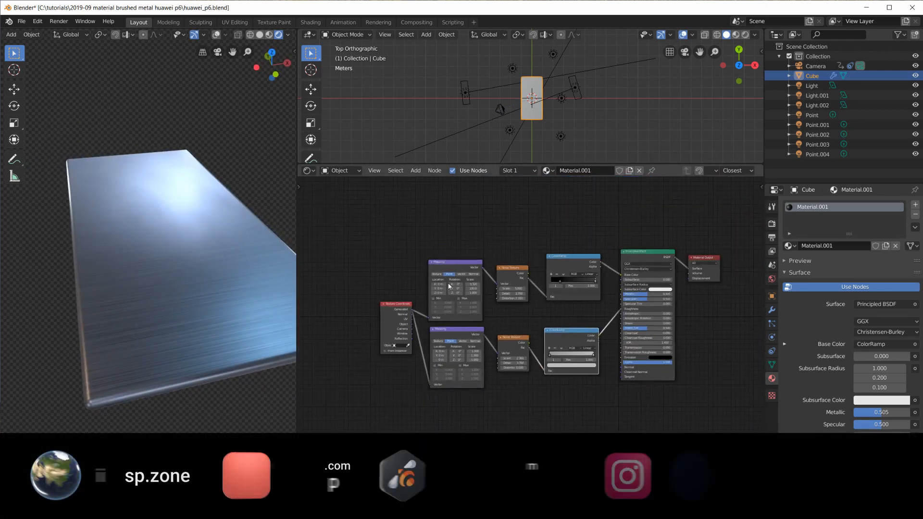
drag(393, 307, 376, 300)
drag(661, 264, 663, 292)
drag(702, 268, 719, 332)
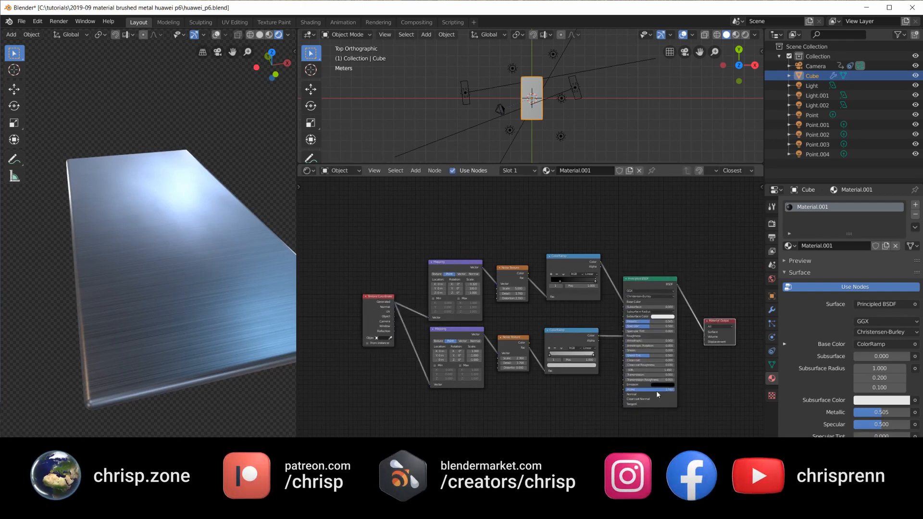
scroll(656, 394, up, 4)
middle_drag(689, 419, 600, 404)
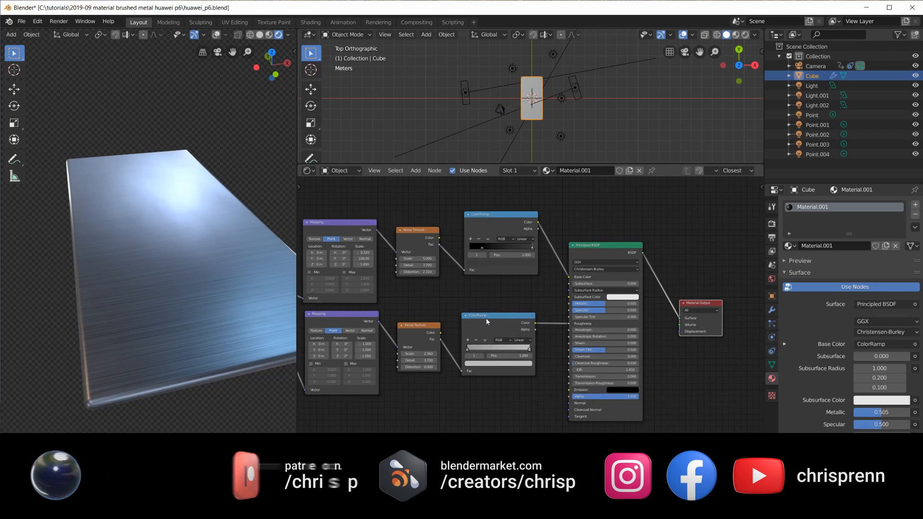
drag(416, 233, 416, 230)
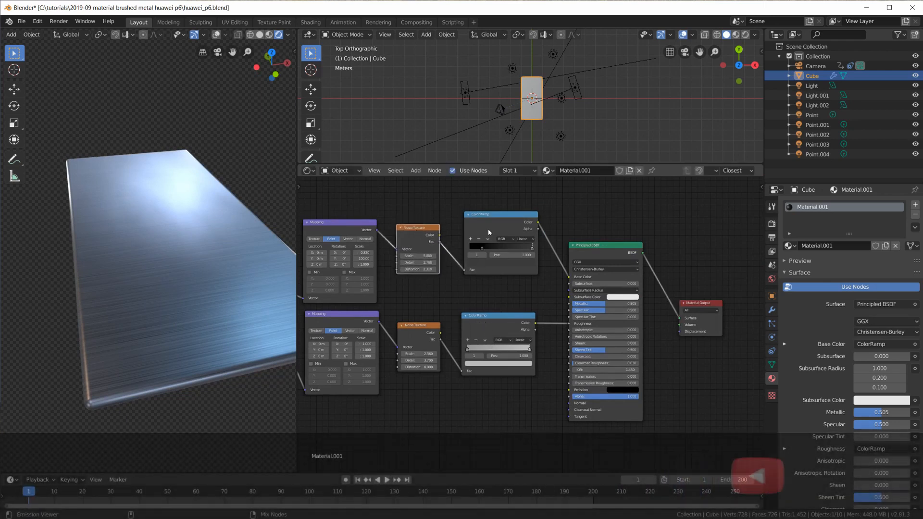
- Preview the upper Noise Texture's Fac output on the cube and shift the Principled BSDF away from the ColorRamps to make room
ctrl+shift+click(508, 227)
ctrl+shift+click(414, 233)
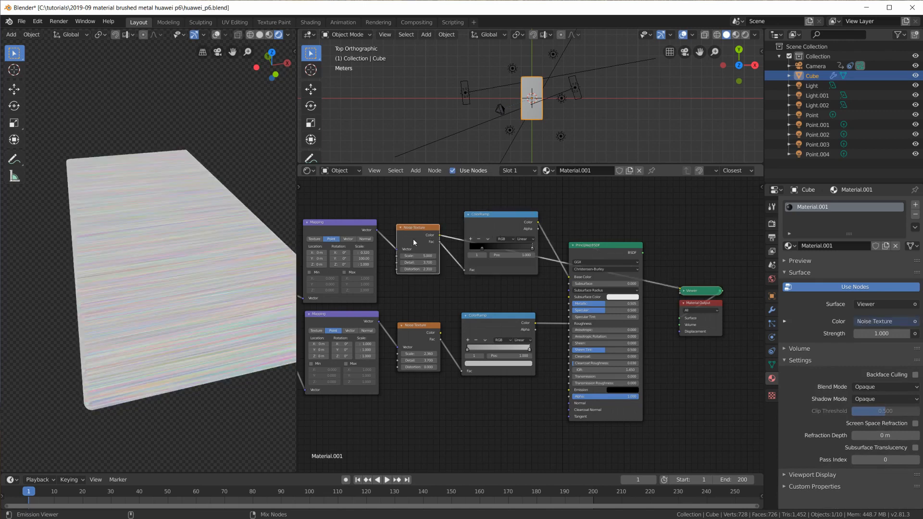
middle_drag(117, 305, 146, 322)
scroll(480, 261, up, 2)
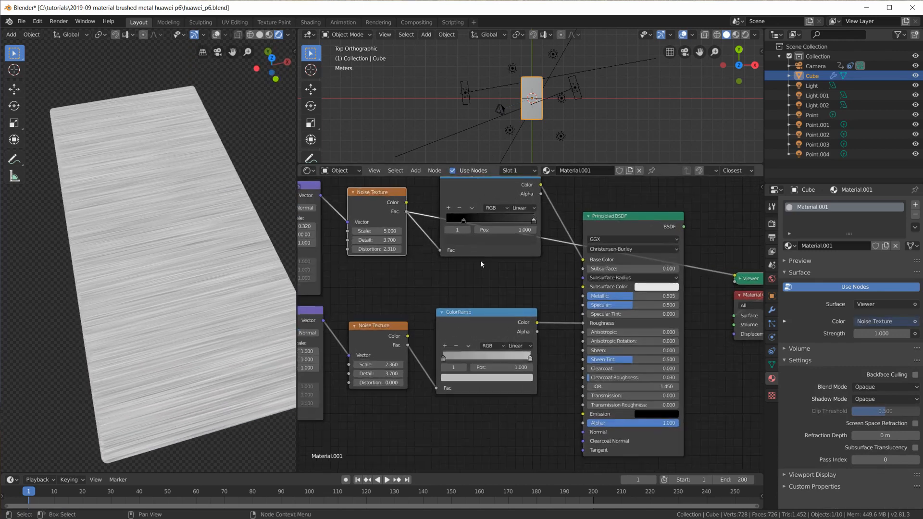
drag(639, 247, 667, 239)
scroll(575, 327, down, 2)
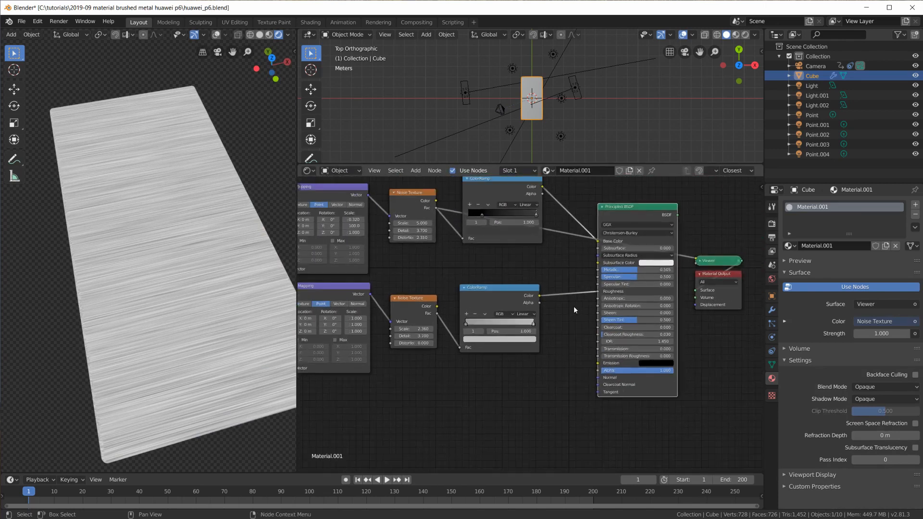
middle_drag(243, 312, 241, 290)
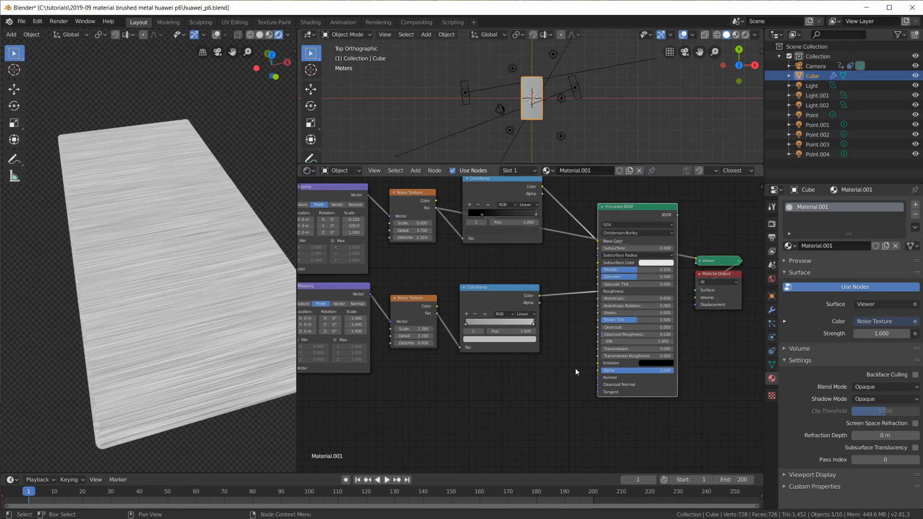
- Add a Bump node, feeding its Height from the upper Noise Texture's Fac and its Normal into the Principled BSDF's Normal input
drag(477, 301, 476, 307)
key(shift+a)
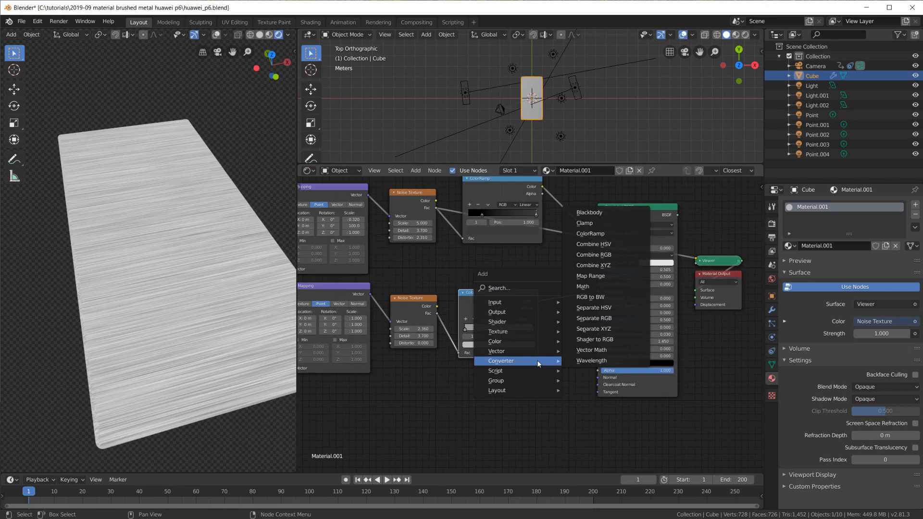
mouse_move(522, 359)
click(589, 359)
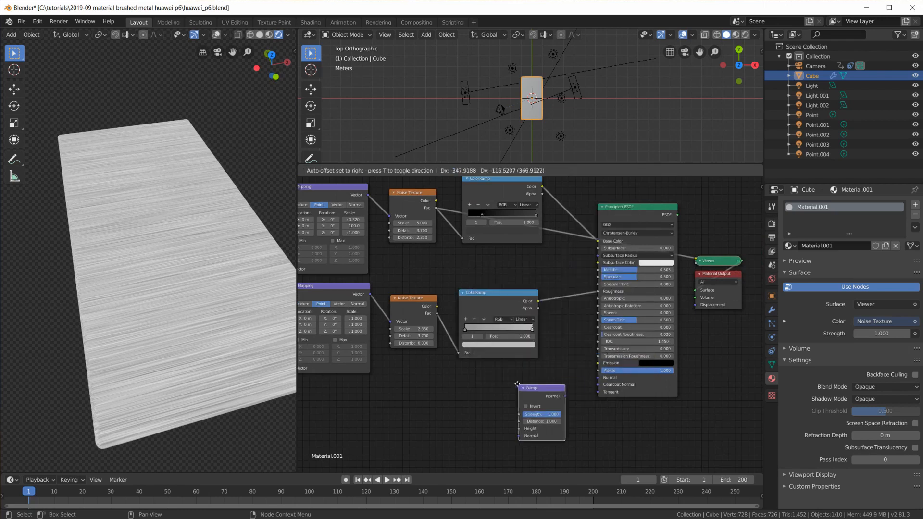
click(513, 367)
drag(435, 208, 514, 412)
mouse_move(560, 380)
mouse_down()
mouse_move(598, 378)
mouse_move(551, 373)
mouse_up()
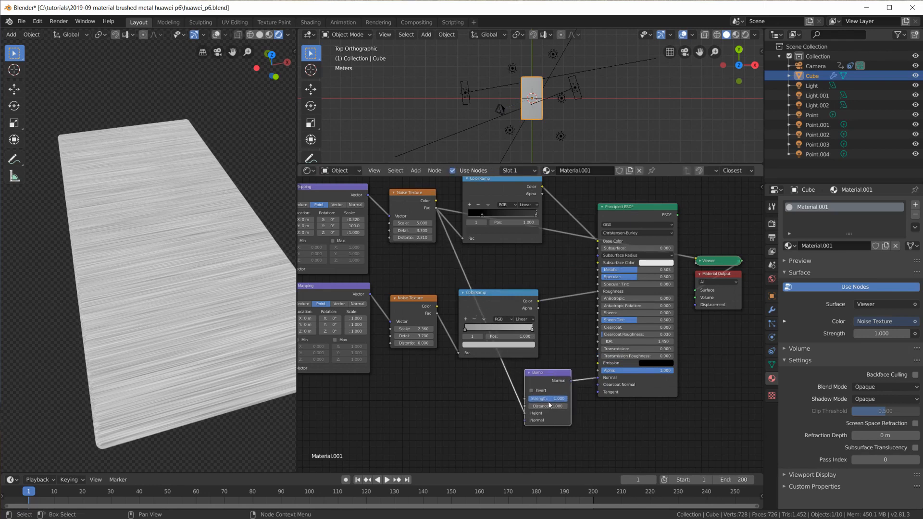
- Switch the cube's preview back to the Principled BSDF to display the shader with the bump
scroll(549, 404, up, 2)
middle_drag(549, 404, 598, 354)
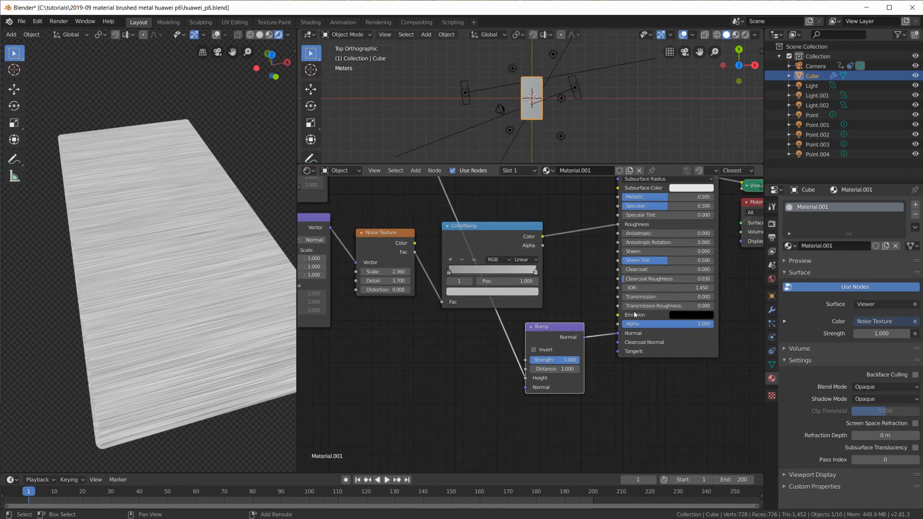
middle_drag(659, 230, 634, 314)
ctrl+shift+click(639, 212)
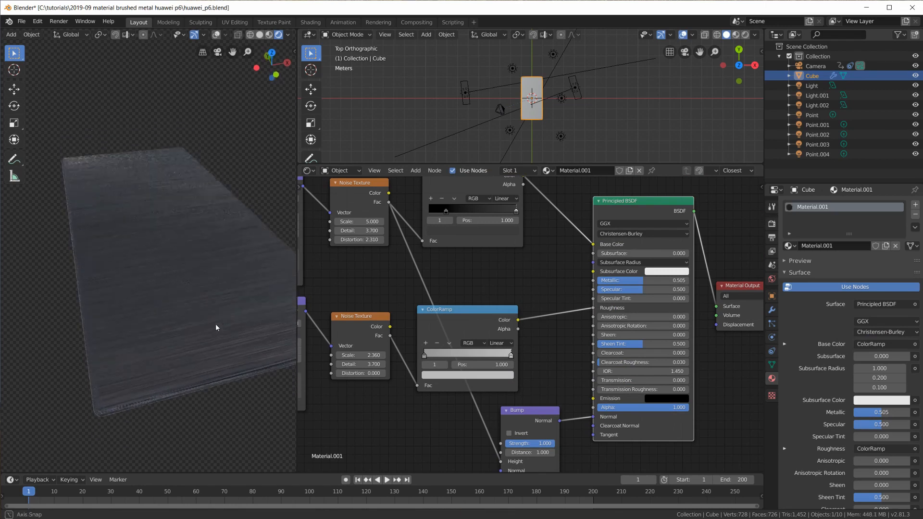
- Set the Bump node's Strength and Distance to 0.1
scroll(214, 231, up, 3)
mouse_move(218, 228)
middle_down()
mouse_move(215, 266)
mouse_move(215, 221)
middle_up()
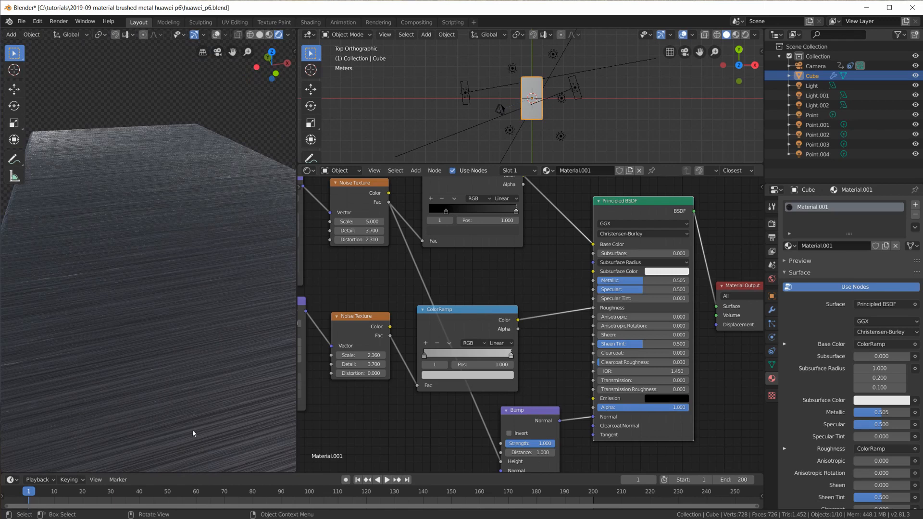
middle_drag(533, 446, 548, 387)
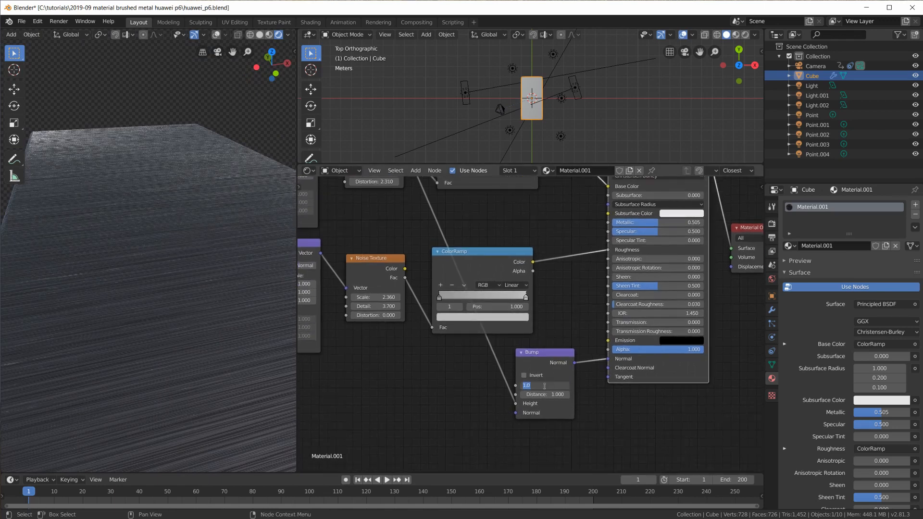
text(.1)
key(Return)
double_click(546, 394)
text(.1)
key(Return)
middle_drag(93, 243, 163, 287)
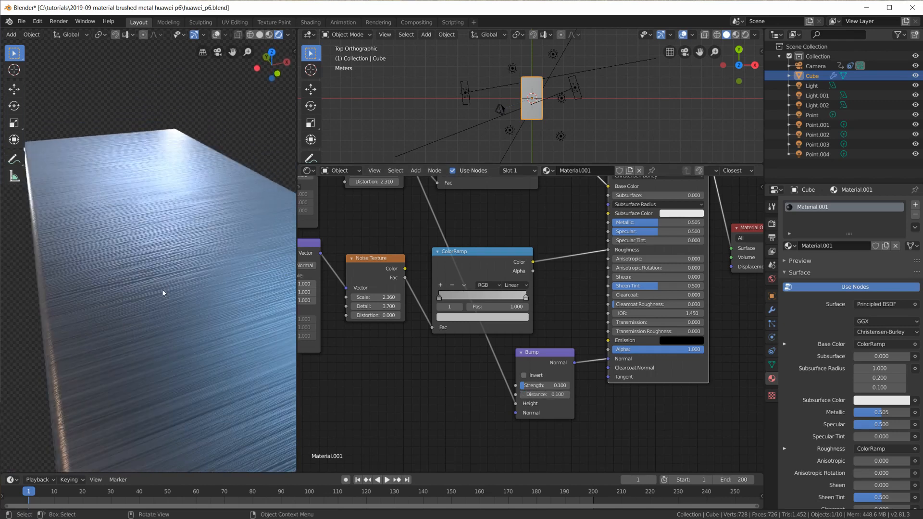
- Examine the bump effect on the cube's surface close up and from afar, along with the node tree
drag(542, 354, 546, 352)
mouse_move(202, 314)
middle_down()
mouse_move(204, 298)
mouse_move(206, 356)
mouse_move(206, 316)
mouse_move(202, 324)
middle_up()
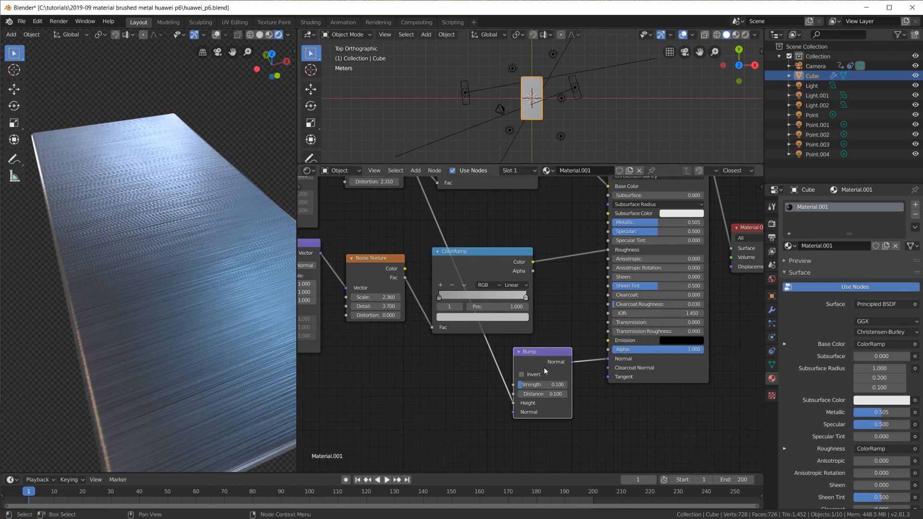
scroll(544, 367, down, 2)
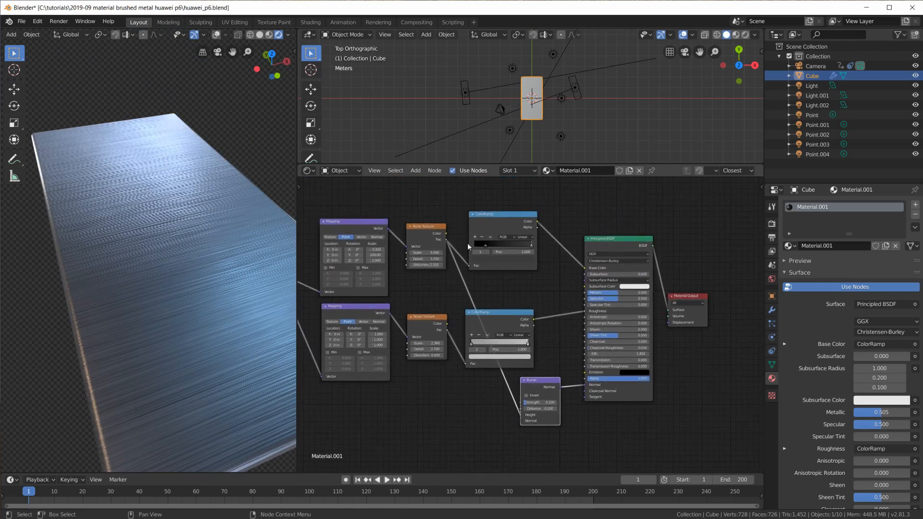
scroll(567, 382, up, 2)
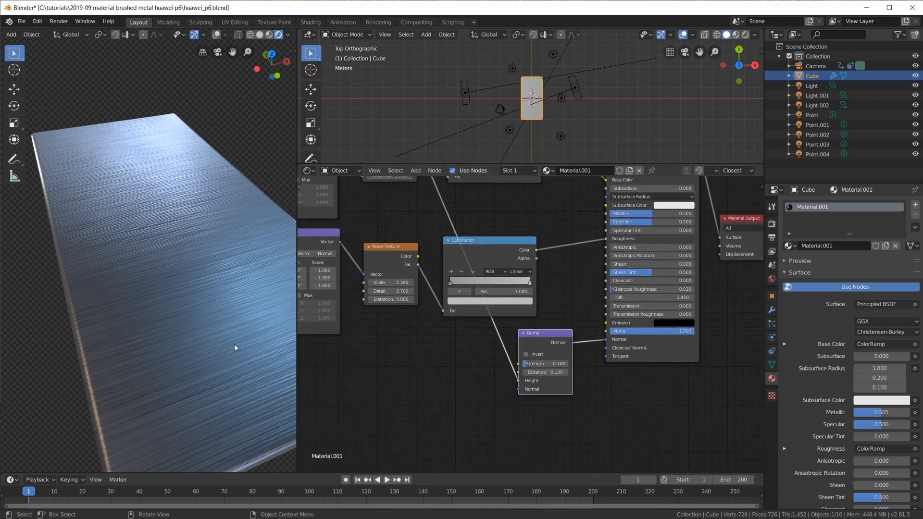
scroll(205, 335, down, 4)
scroll(205, 335, up, 3)
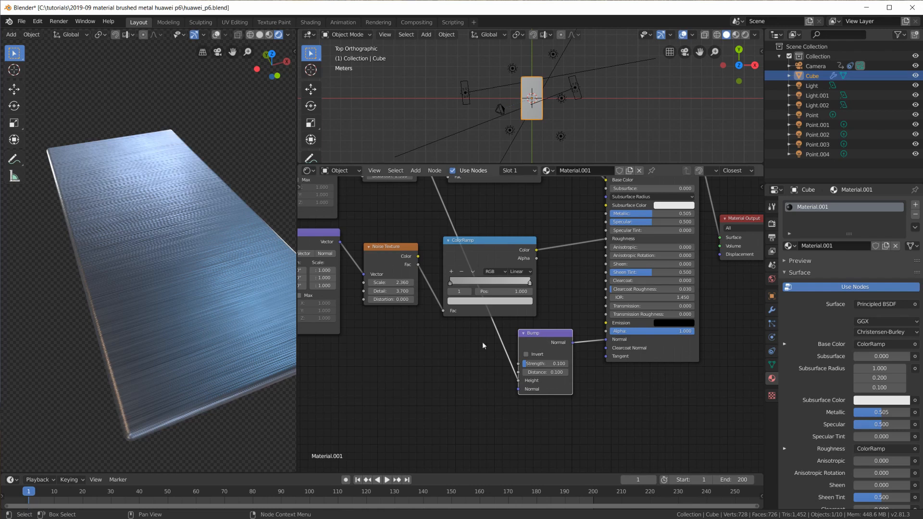
scroll(206, 325, up, 3)
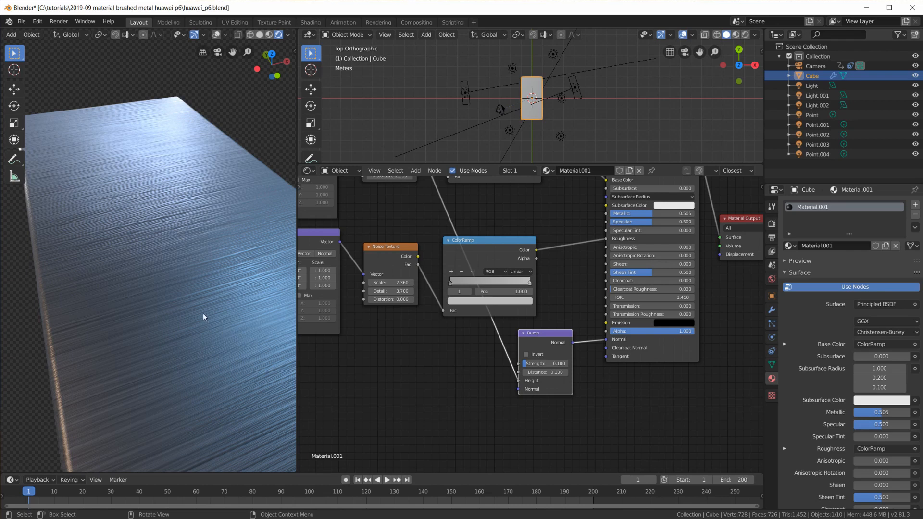
scroll(203, 313, down, 3)
middle_drag(204, 310, 275, 310)
scroll(554, 346, down, 2)
middle_drag(556, 320, 557, 376)
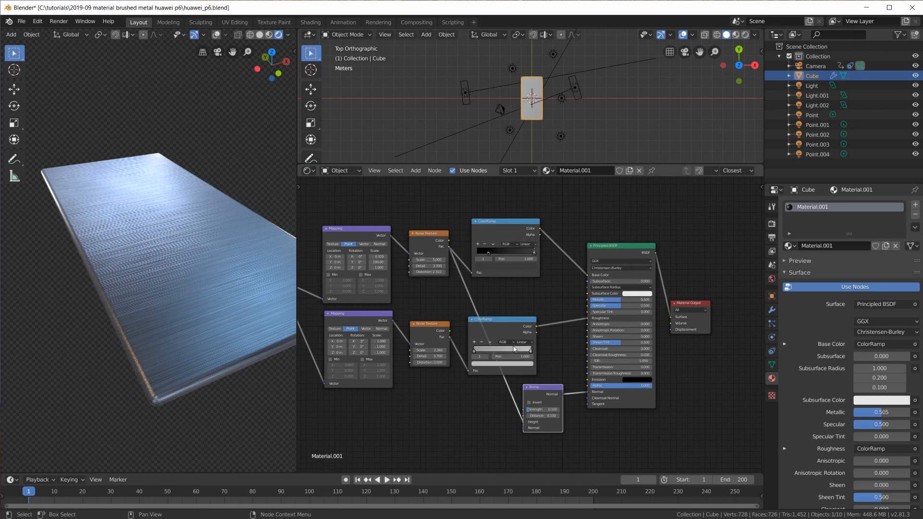
scroll(546, 396, up, 1)
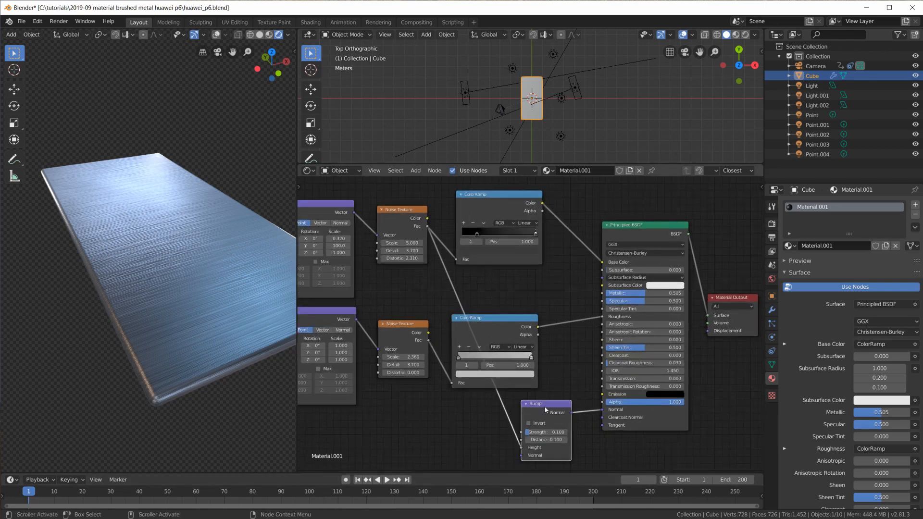
middle_drag(514, 310, 521, 296)
- Add a Normal Map node between the two ColorRamps and shift the lower ColorRamp down to make room
drag(416, 199, 416, 203)
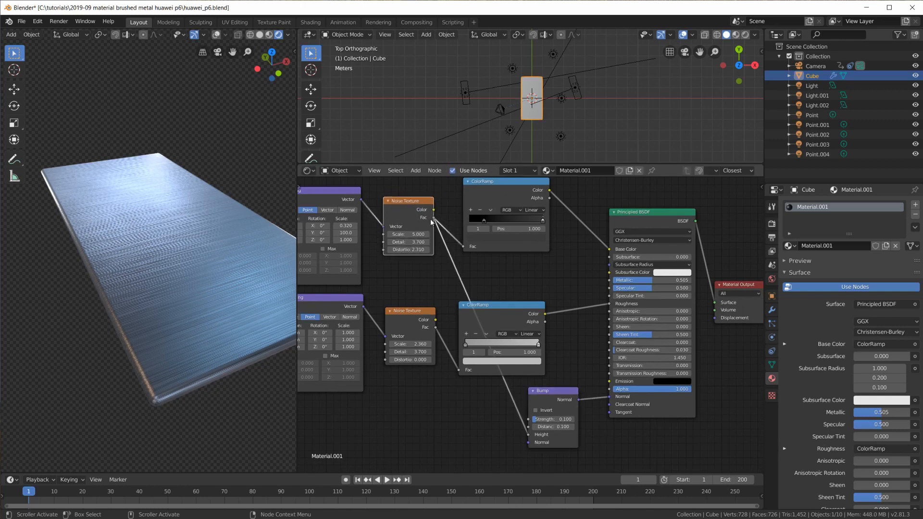
scroll(546, 272, up, 1)
key(shift+a)
mouse_move(531, 274)
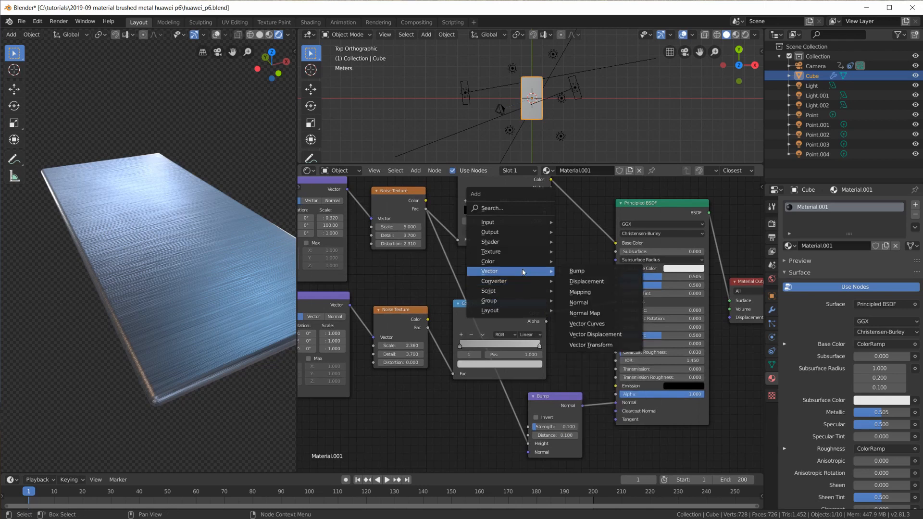
click(598, 313)
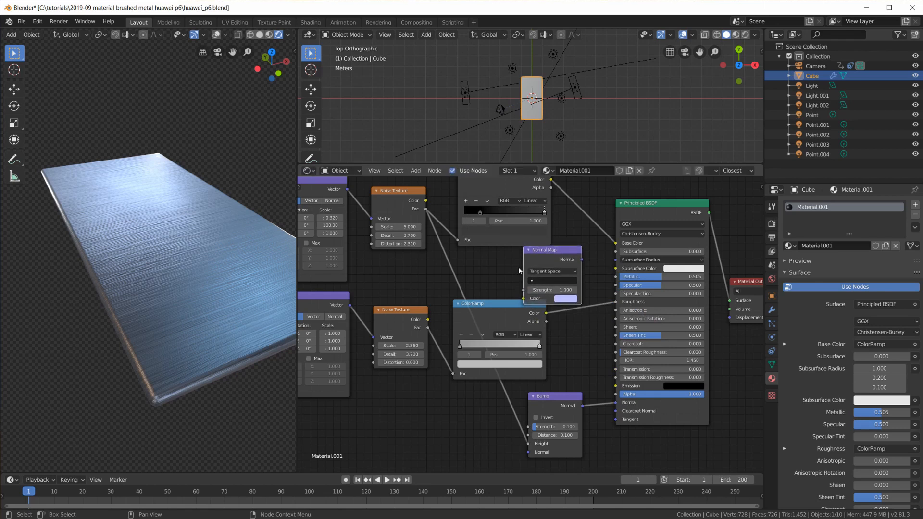
click(517, 264)
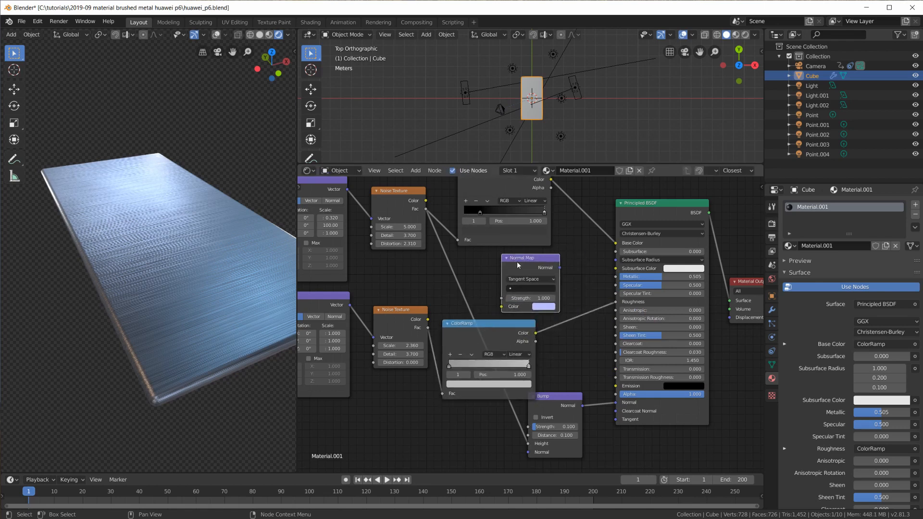
- Preview the upper Noise Texture's Color output on the cube and connect that output to the Normal Map's Color input
ctrl+shift+click(399, 193)
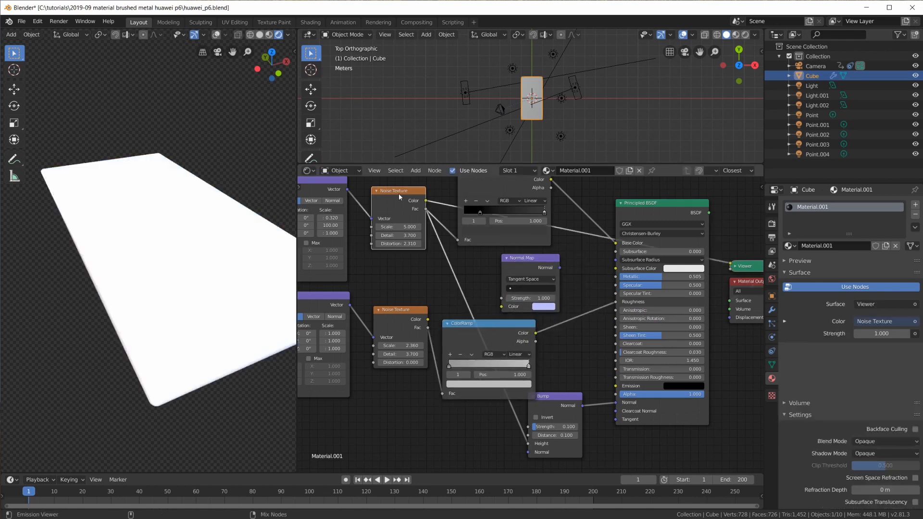
scroll(196, 315, up, 4)
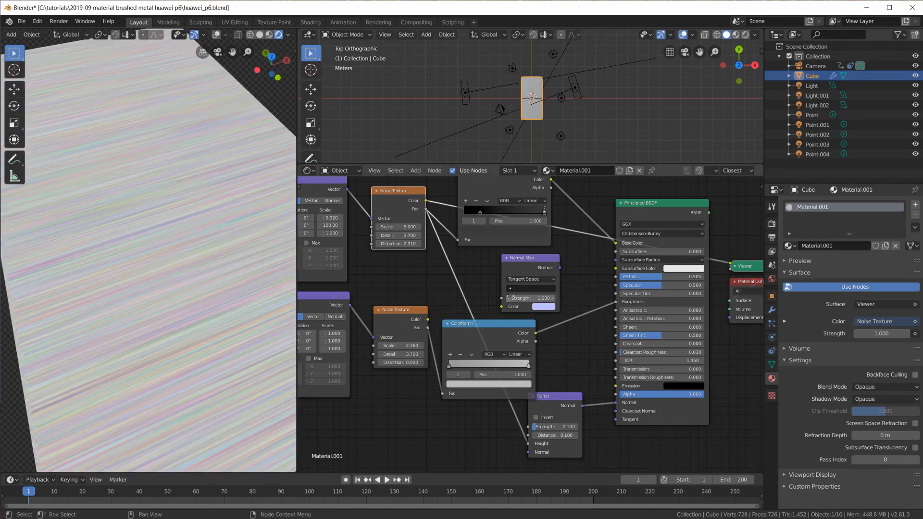
drag(522, 261, 522, 259)
drag(501, 307, 484, 300)
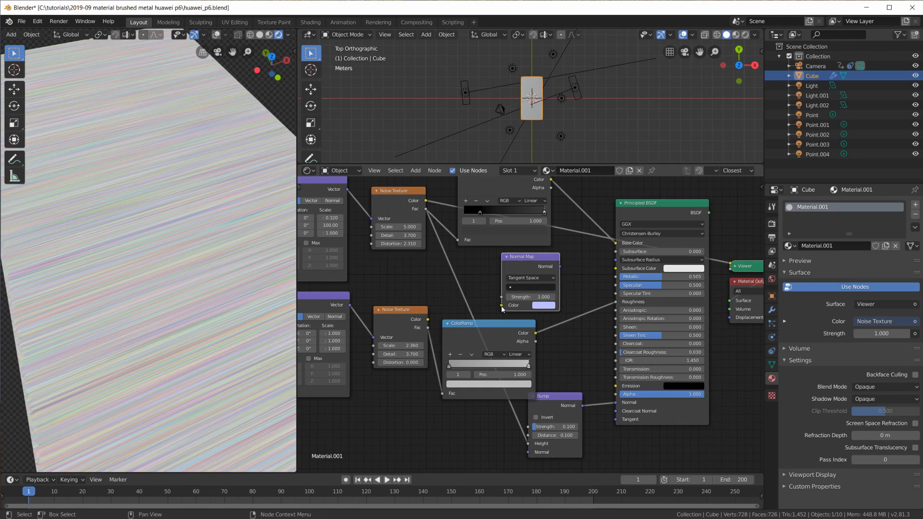
drag(528, 261, 519, 265)
drag(492, 309, 473, 291)
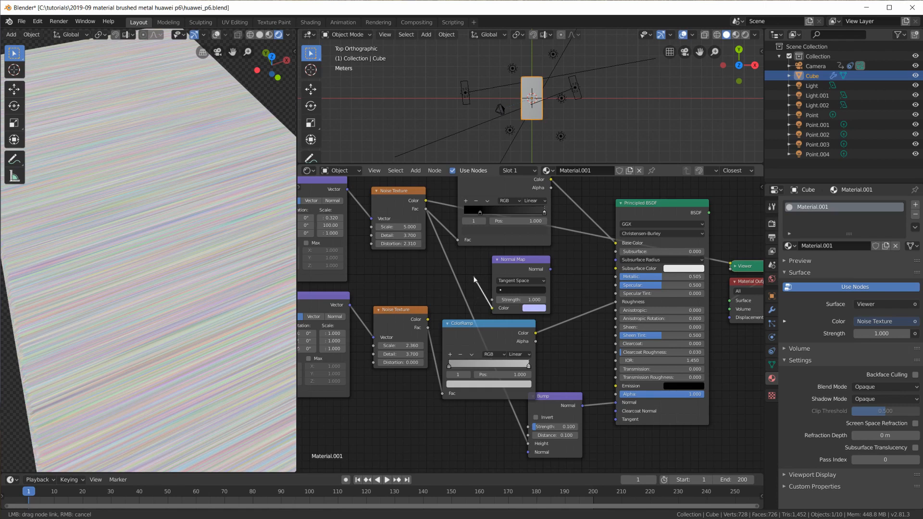
drag(473, 278, 387, 196)
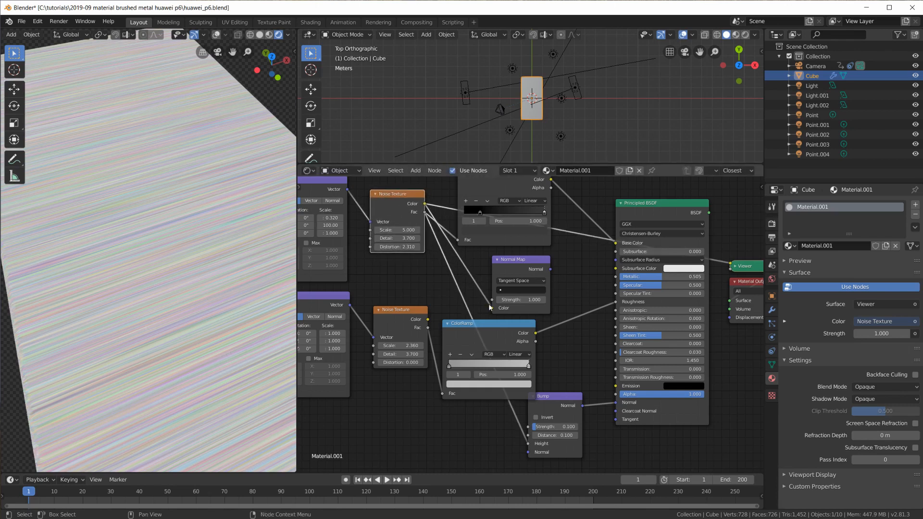
- Replace the Bump node with the Normal Map at Strength 0.1, feeding its Normal into the Principled BSDF's Normal input
drag(515, 274, 513, 265)
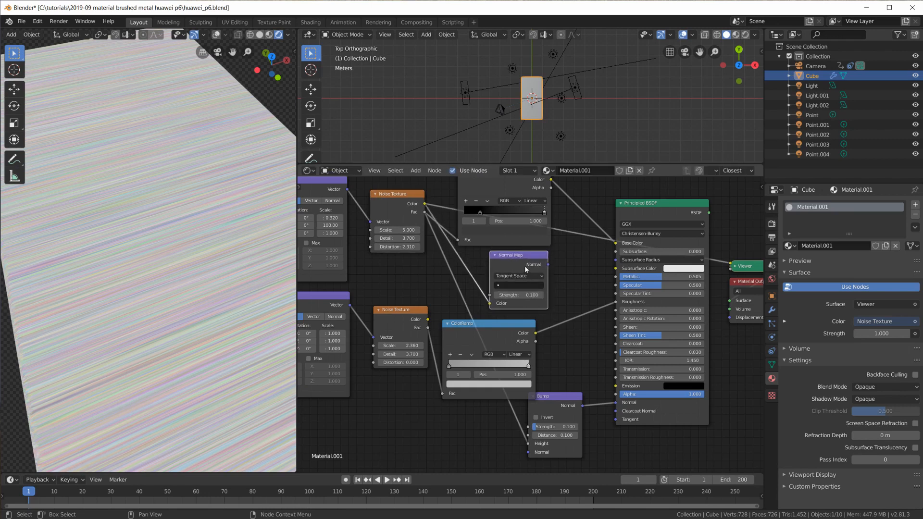
drag(547, 265, 616, 402)
click(544, 395)
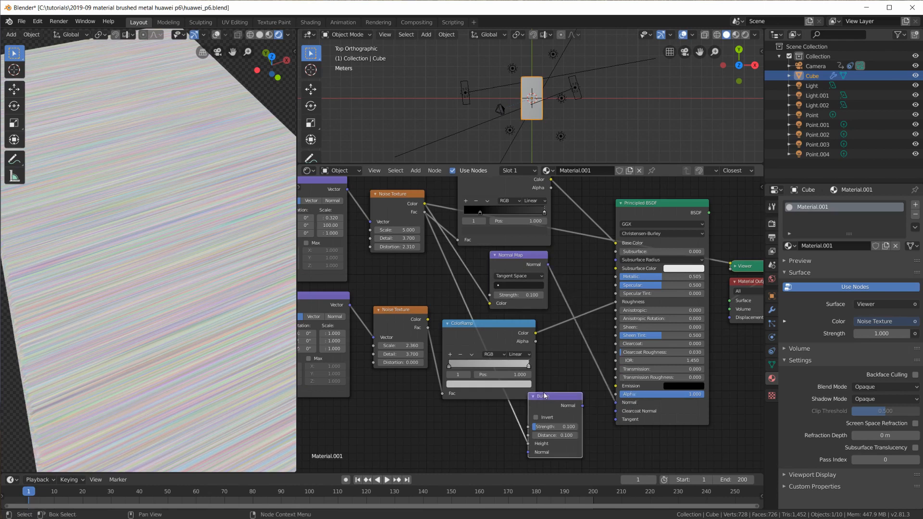
key(x)
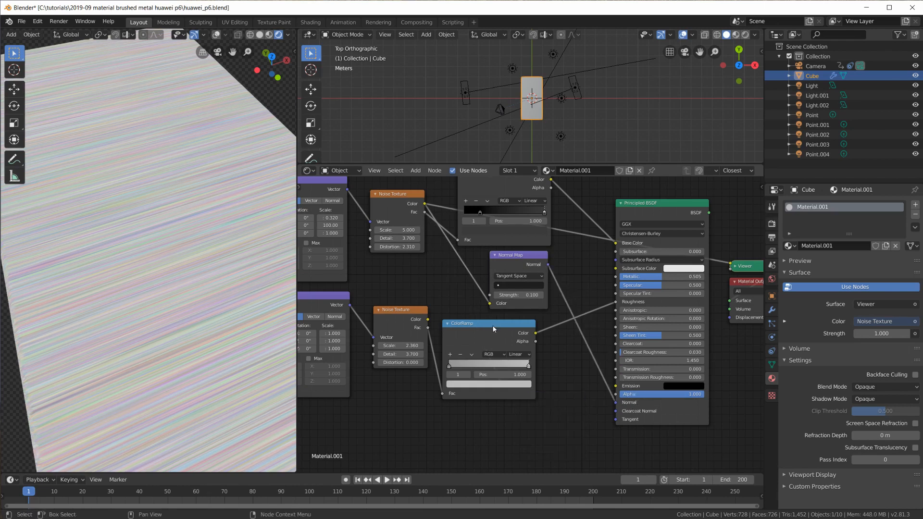
- Space out the lower ColorRamp and Normal Map nodes, and switch the cube's preview back to the Principled BSDF
drag(494, 329, 502, 364)
mouse_move(519, 262)
mouse_down()
mouse_move(514, 282)
mouse_move(518, 275)
mouse_up()
ctrl+shift+click(662, 210)
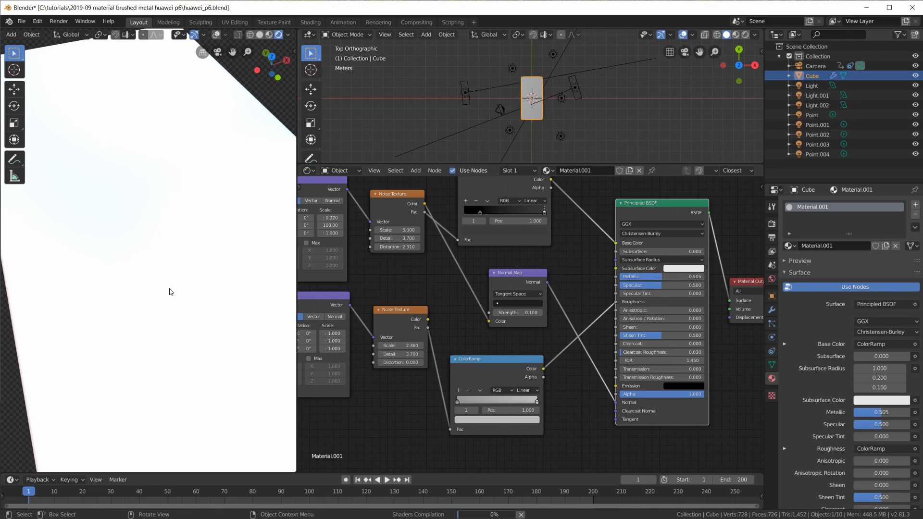
mouse_move(188, 314)
middle_down()
mouse_move(195, 293)
mouse_move(200, 325)
mouse_move(194, 303)
middle_up()
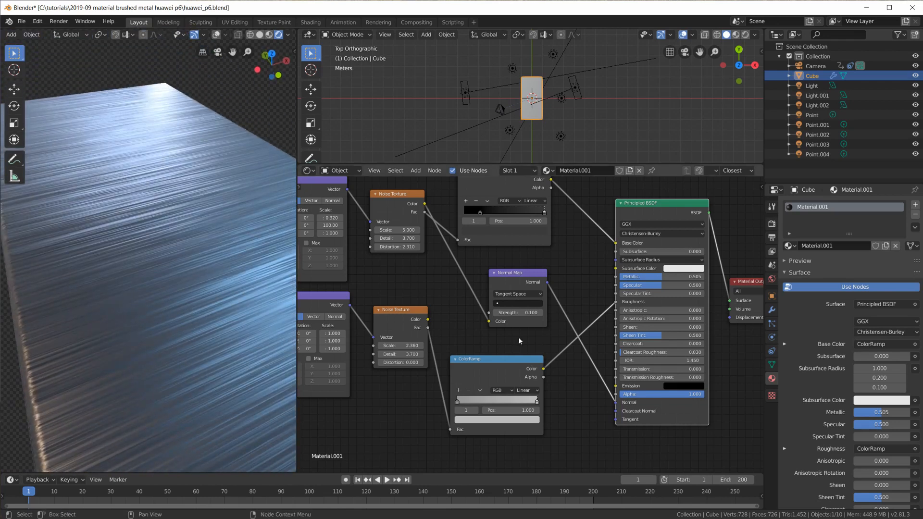
- Set the Normal Map's Strength to 0.05
click(525, 312)
text(0.025)
key(Return)
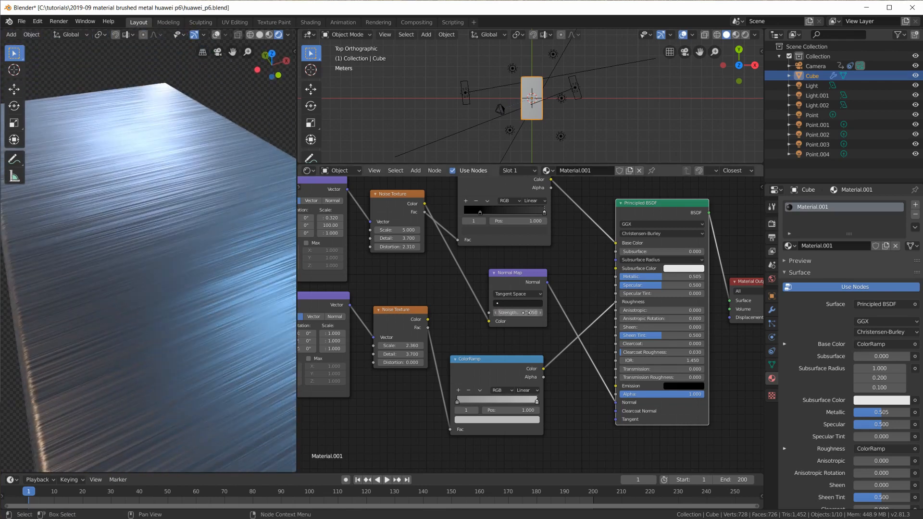
mouse_move(224, 289)
middle_down()
mouse_move(224, 351)
mouse_move(227, 313)
middle_up()
- Stretch the upper noise further by setting the upper Mapping node's Scale to X 0.17 and Y 159
middle_drag(585, 327, 768, 342)
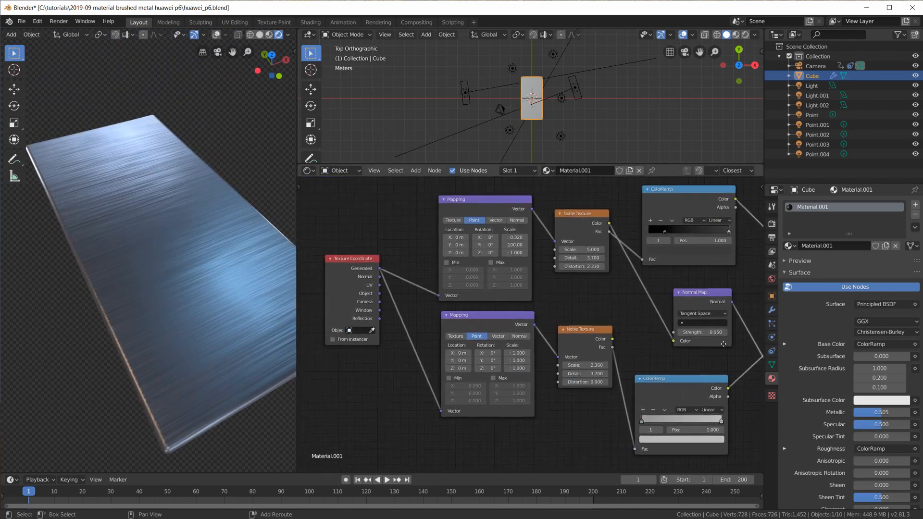
scroll(543, 279, up, 4)
middle_drag(511, 238, 496, 288)
mouse_move(492, 285)
mouse_down()
mouse_move(577, 285)
mouse_move(548, 285)
mouse_move(560, 285)
mouse_up()
scroll(195, 302, up, 1)
scroll(195, 302, up, 1)
mouse_move(491, 275)
shift+mouse_down()
mouse_move(468, 275)
mouse_move(483, 275)
shift+mouse_up()
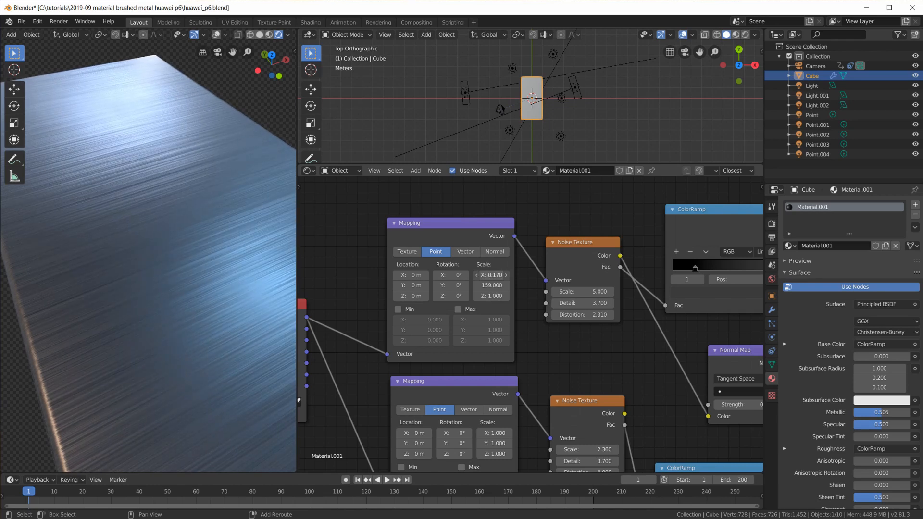
- Set the Scale of the lower Noise Texture driving roughness to 2.82
middle_drag(565, 358, 541, 244)
scroll(190, 306, down, 3)
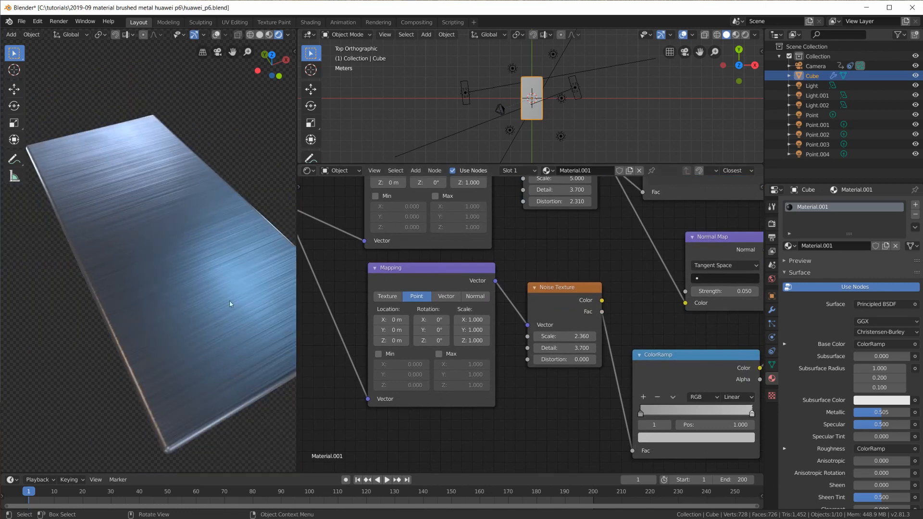
middle_drag(188, 241, 144, 222)
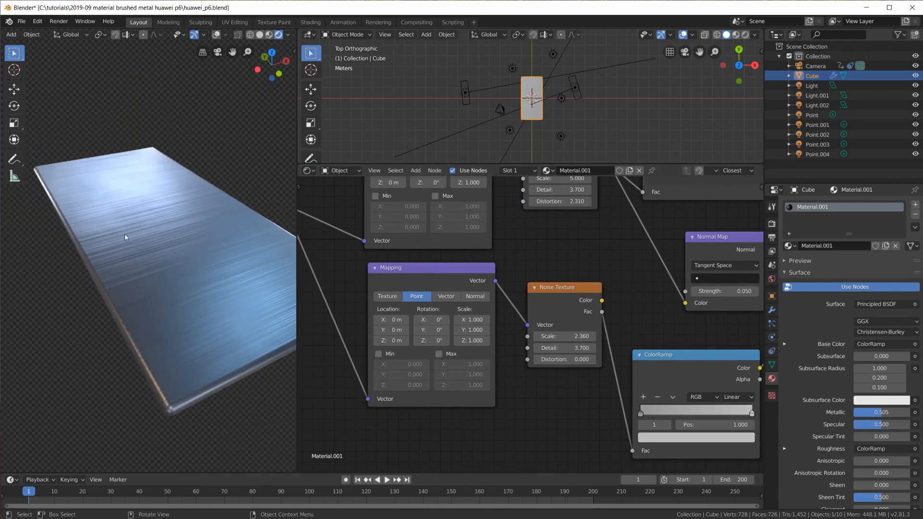
click(429, 277)
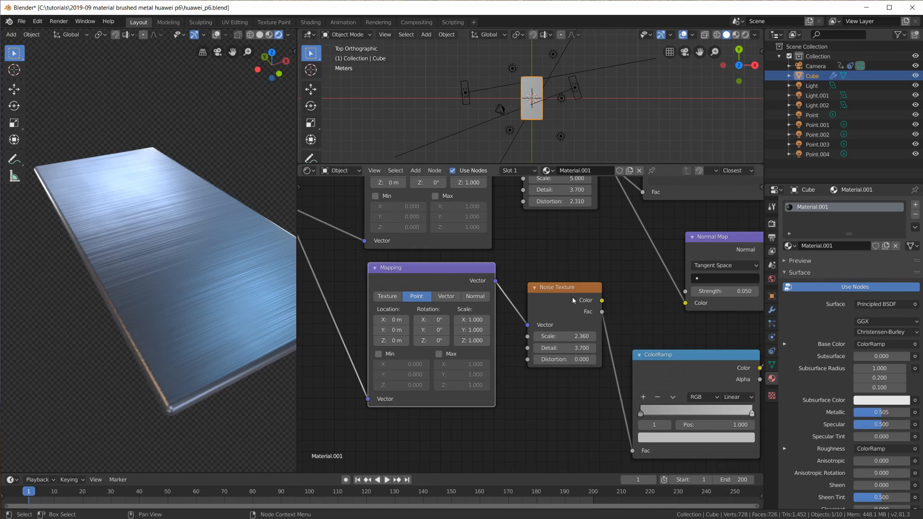
mouse_move(565, 336)
mouse_down()
mouse_move(576, 336)
mouse_move(563, 336)
mouse_up()
middle_drag(171, 292, 200, 309)
- Try the Principled BSDF's Metallic at 0 and inspect the effect on the cube
scroll(670, 335, down, 2)
middle_drag(671, 337, 576, 350)
click(636, 316)
scroll(651, 335, down, 4)
scroll(658, 307, up, 6)
shift+middle_drag(711, 346, 617, 310)
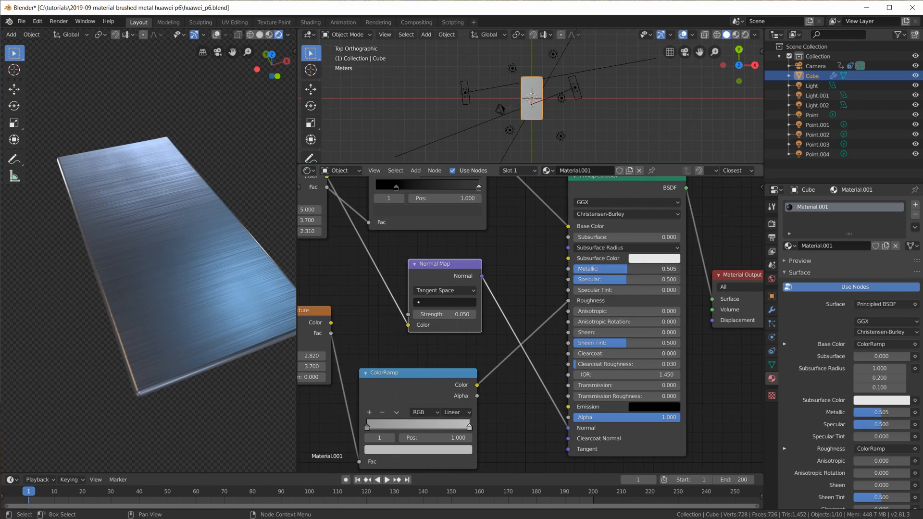
drag(626, 269, 575, 269)
mouse_move(218, 287)
middle_down()
mouse_move(166, 235)
mouse_move(166, 257)
middle_up()
scroll(178, 259, up, 2)
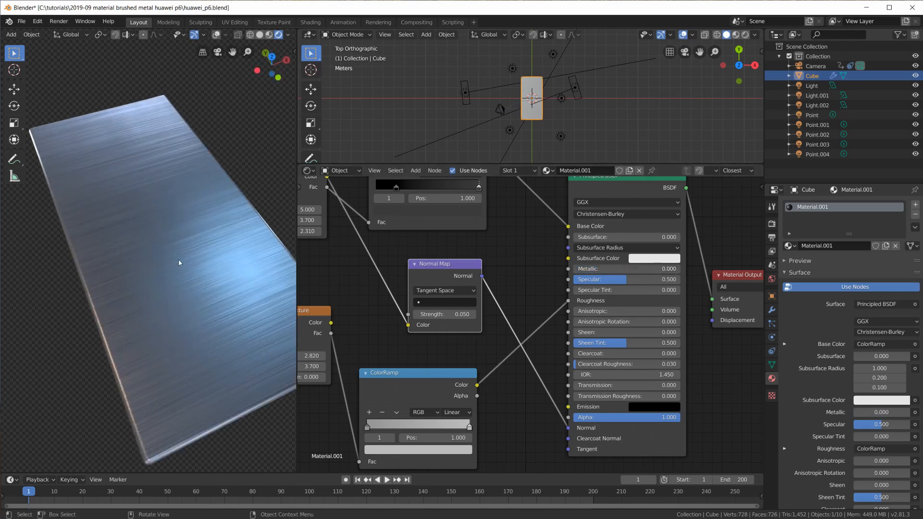
- Set the Principled BSDF's Metallic to 0.833
drag(591, 271, 680, 269)
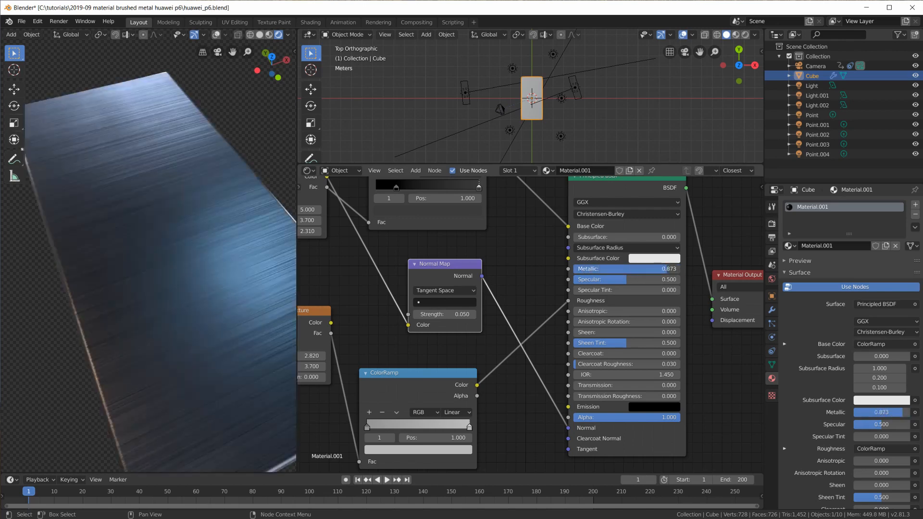
mouse_move(174, 278)
middle_down()
mouse_move(173, 255)
mouse_move(177, 308)
mouse_move(166, 293)
mouse_move(169, 269)
middle_up()
drag(671, 271, 662, 272)
- Examine the finished brushed metal from several angles and distances, and review the complete node tree
mouse_move(159, 259)
middle_down()
mouse_move(157, 308)
mouse_move(161, 240)
mouse_move(159, 309)
mouse_move(168, 287)
mouse_move(155, 333)
mouse_move(124, 261)
mouse_move(171, 268)
mouse_move(175, 319)
mouse_move(202, 282)
mouse_move(234, 271)
mouse_move(234, 286)
mouse_move(152, 265)
middle_up()
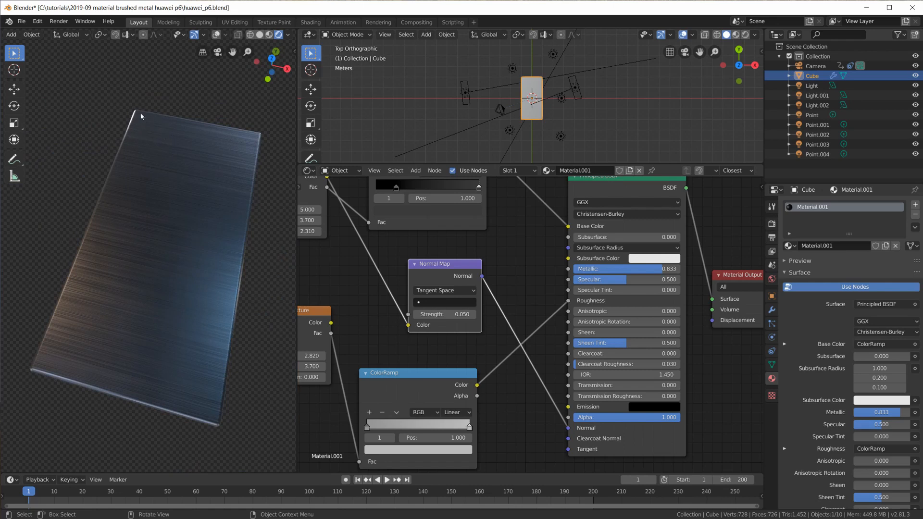
mouse_move(167, 191)
middle_down()
mouse_move(209, 252)
mouse_move(205, 296)
mouse_move(212, 273)
middle_up()
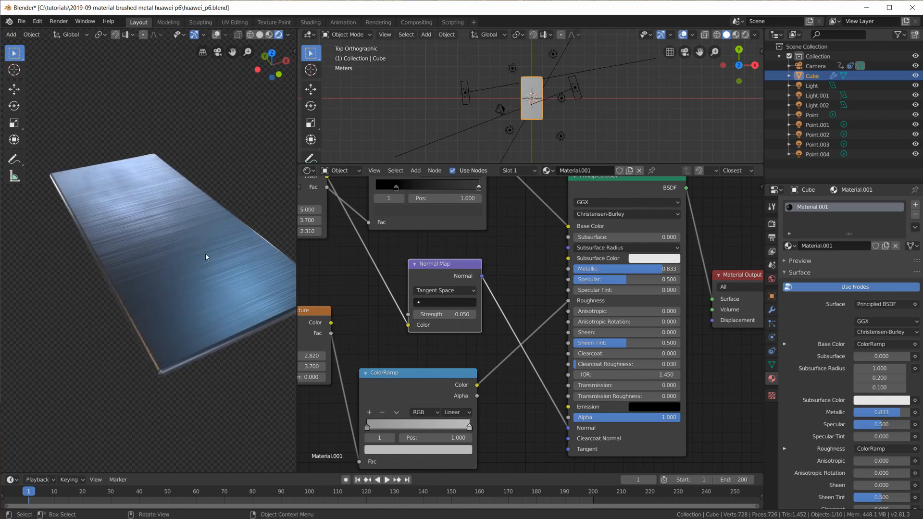
scroll(200, 272, up, 4)
mouse_move(206, 251)
middle_down()
mouse_move(157, 255)
mouse_move(166, 297)
mouse_move(189, 270)
mouse_move(200, 273)
mouse_move(195, 304)
mouse_move(190, 269)
middle_up()
scroll(158, 255, down, 4)
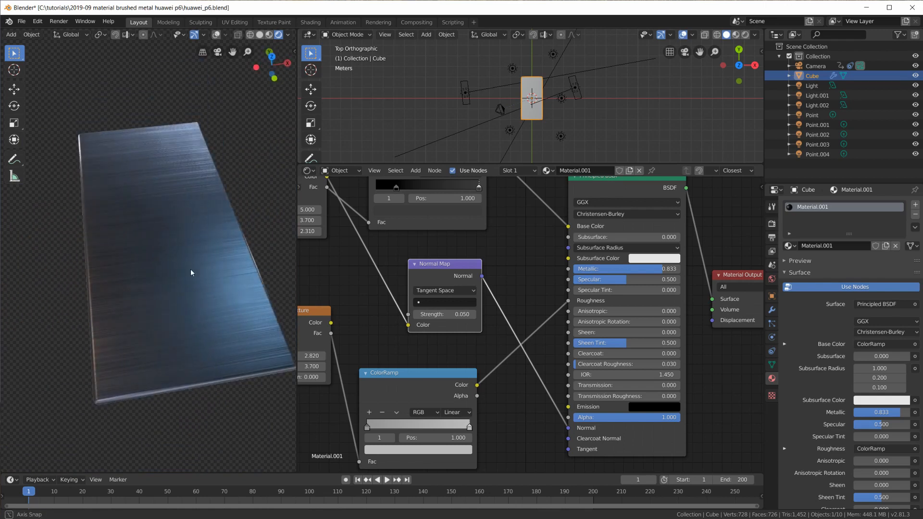
scroll(184, 307, up, 4)
mouse_move(183, 308)
middle_down()
mouse_move(192, 273)
mouse_move(185, 321)
middle_up()
scroll(185, 321, down, 3)
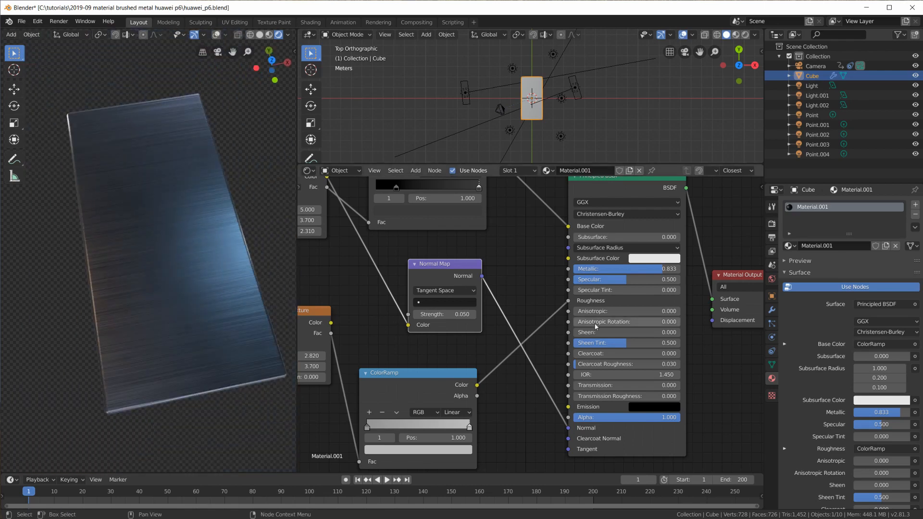
scroll(596, 327, down, 5)
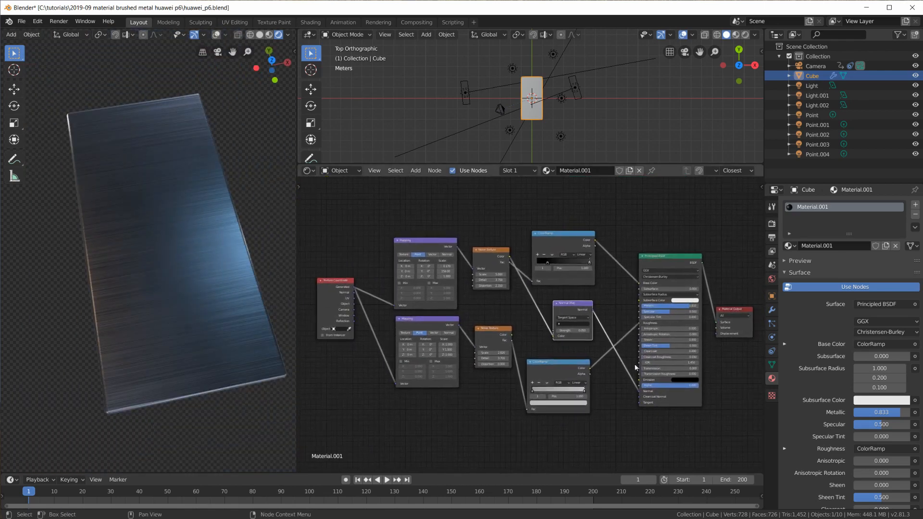
mouse_move(255, 352)
middle_down()
mouse_move(203, 319)
mouse_move(206, 306)
middle_up()
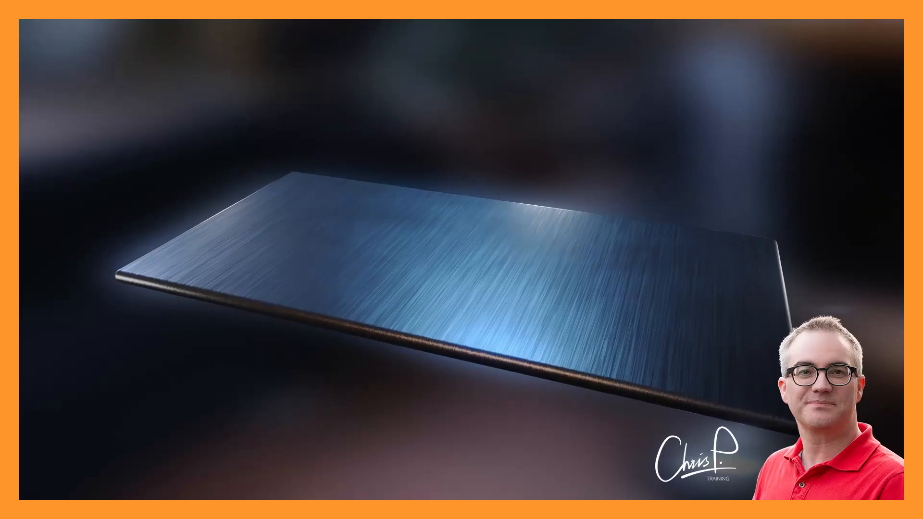